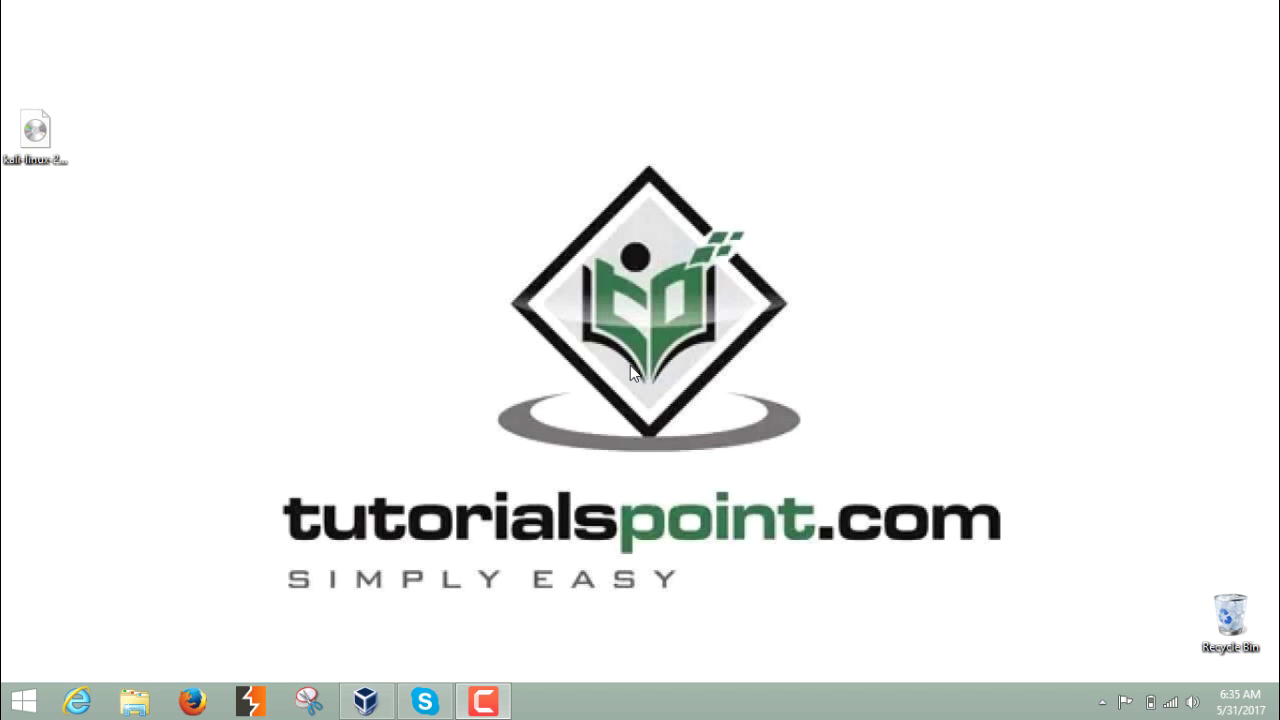
Launch Firefox and load the DomainTools Whois Lookup site at whois.domaintools.com
click(192, 700)
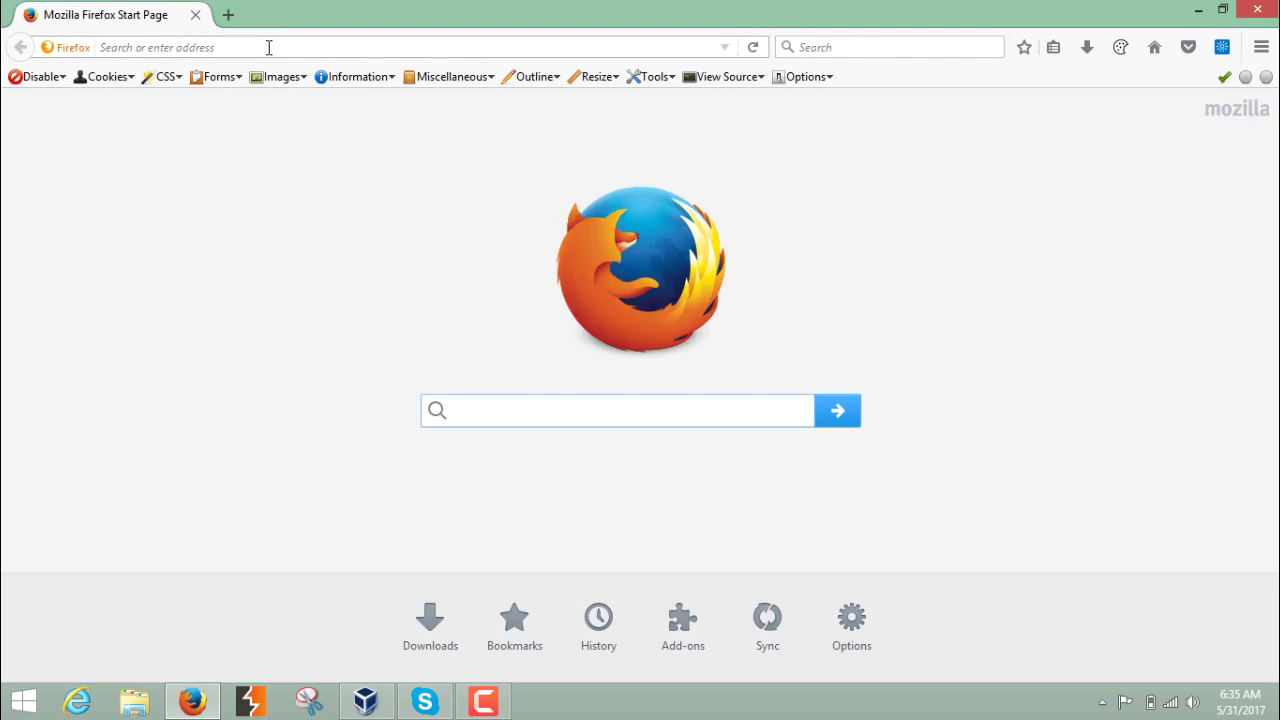
text(whoi)
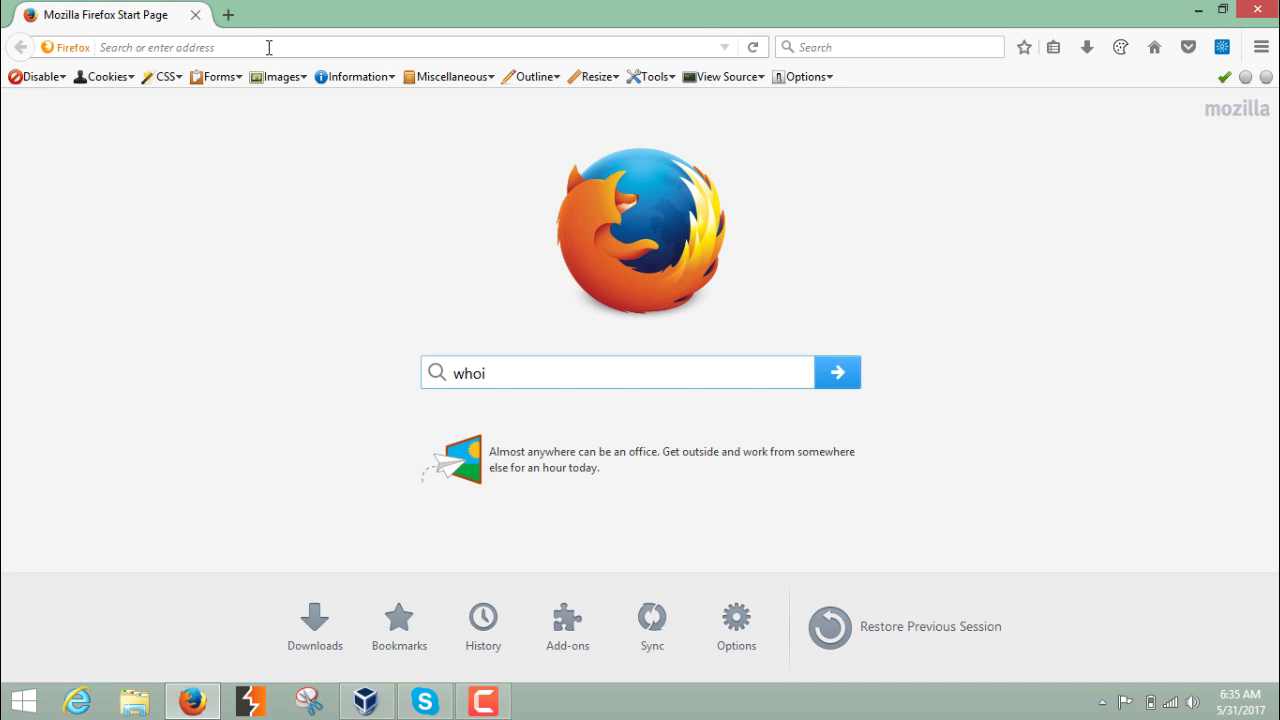
click(269, 47)
text(whois.sc)
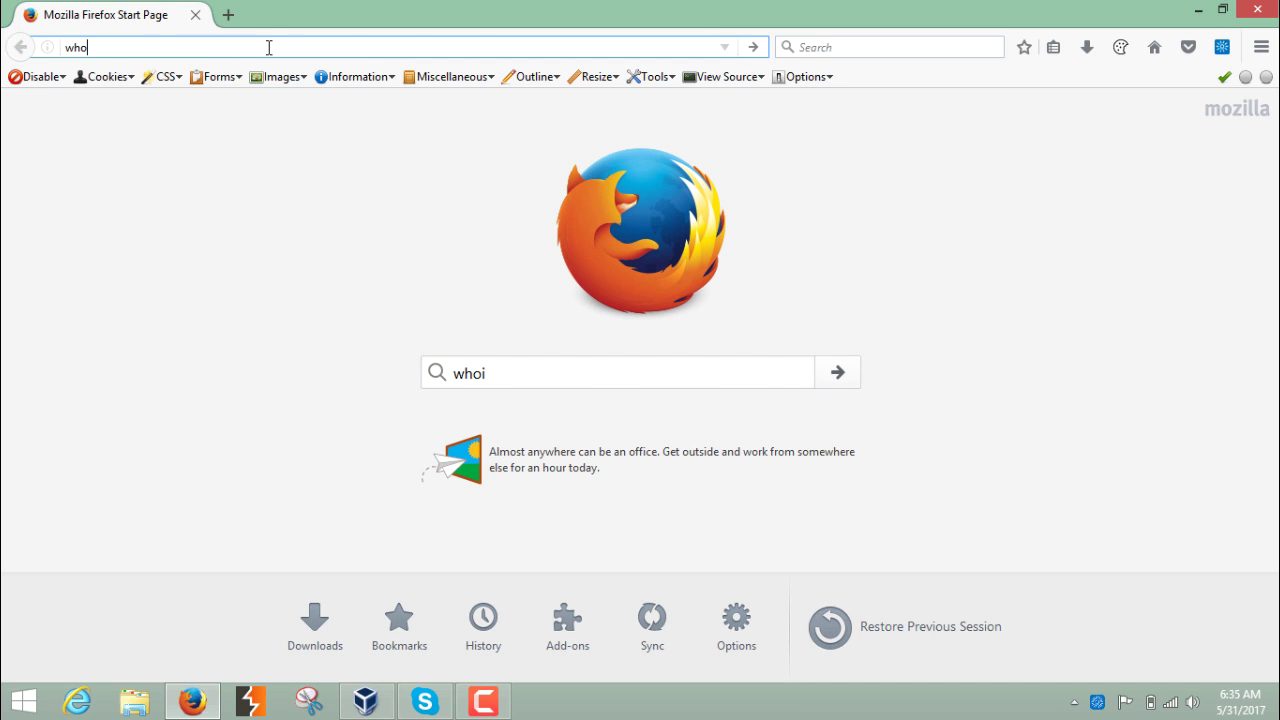
key(Return)
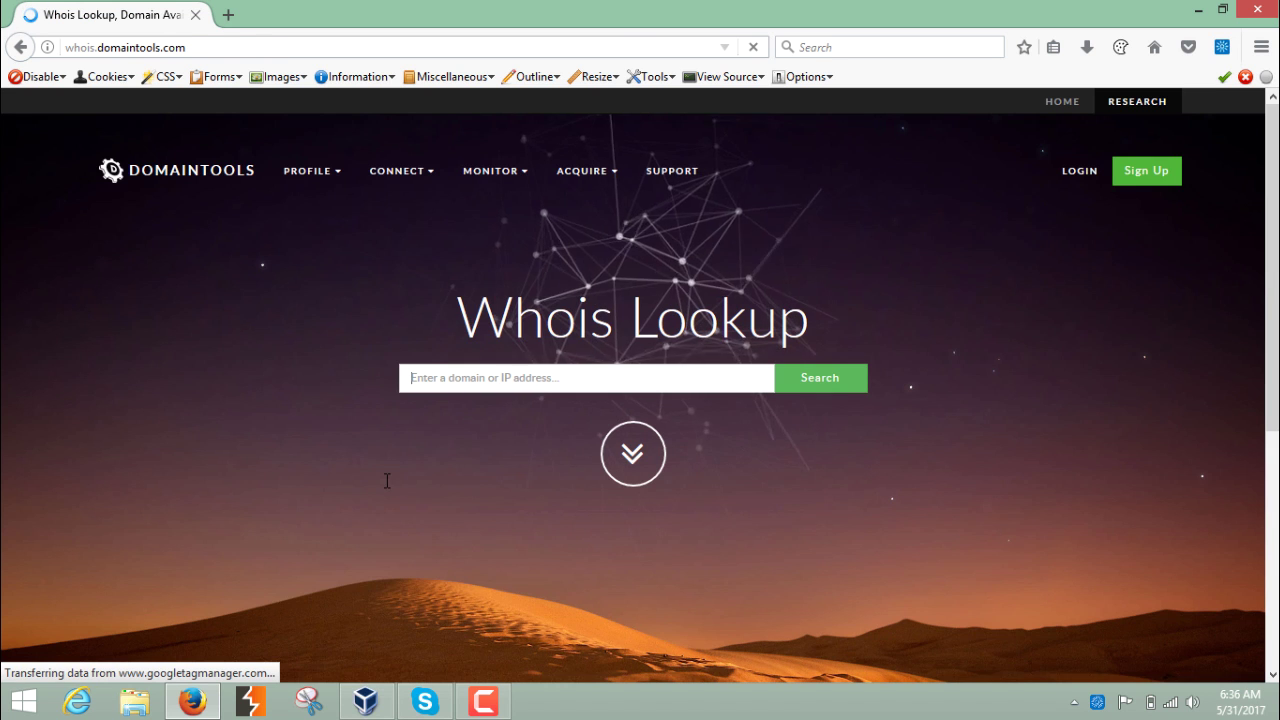
Look up the Whois record for tutorialspoint.com, passing the reCAPTCHA check
click(446, 377)
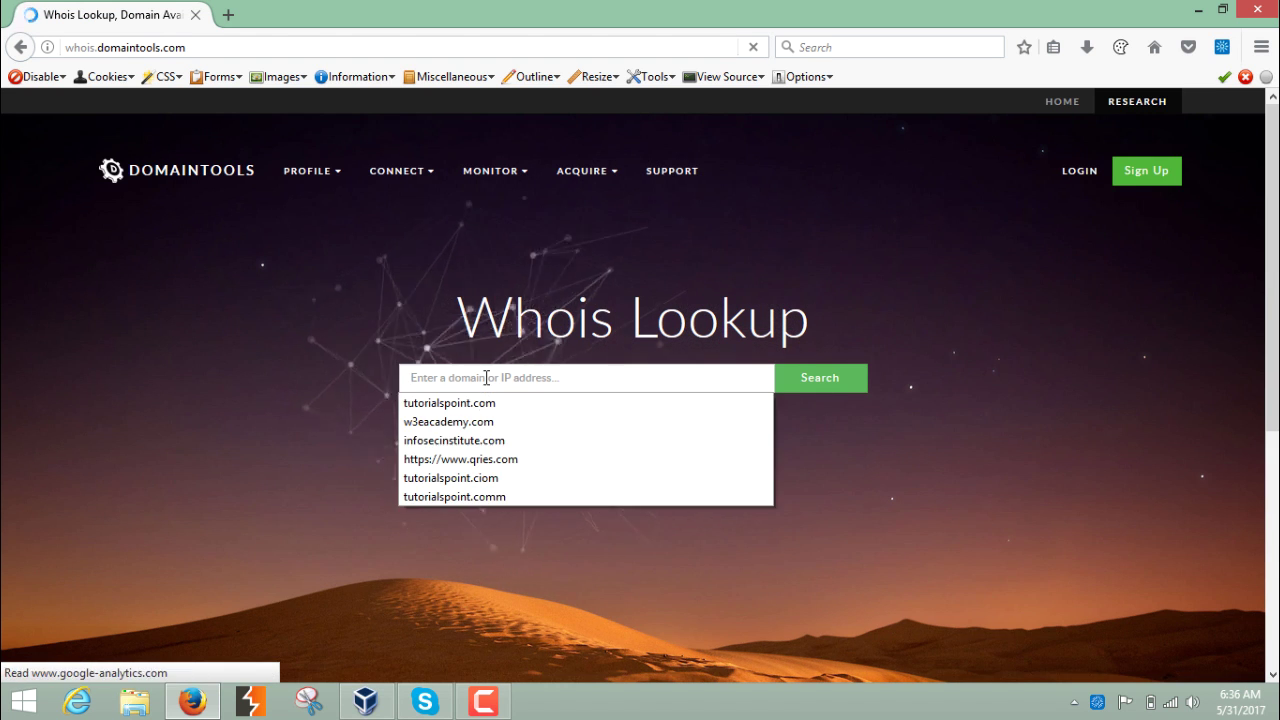
text(tut)
key(Escape)
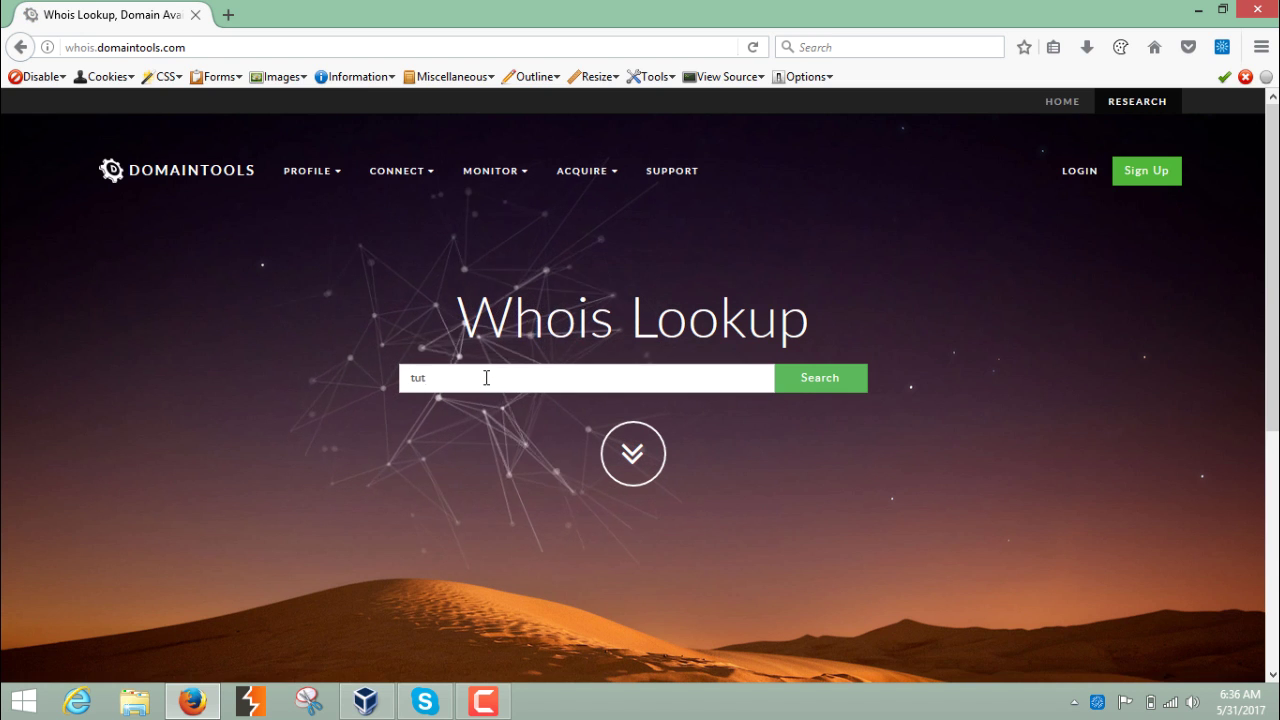
key(BackSpace)
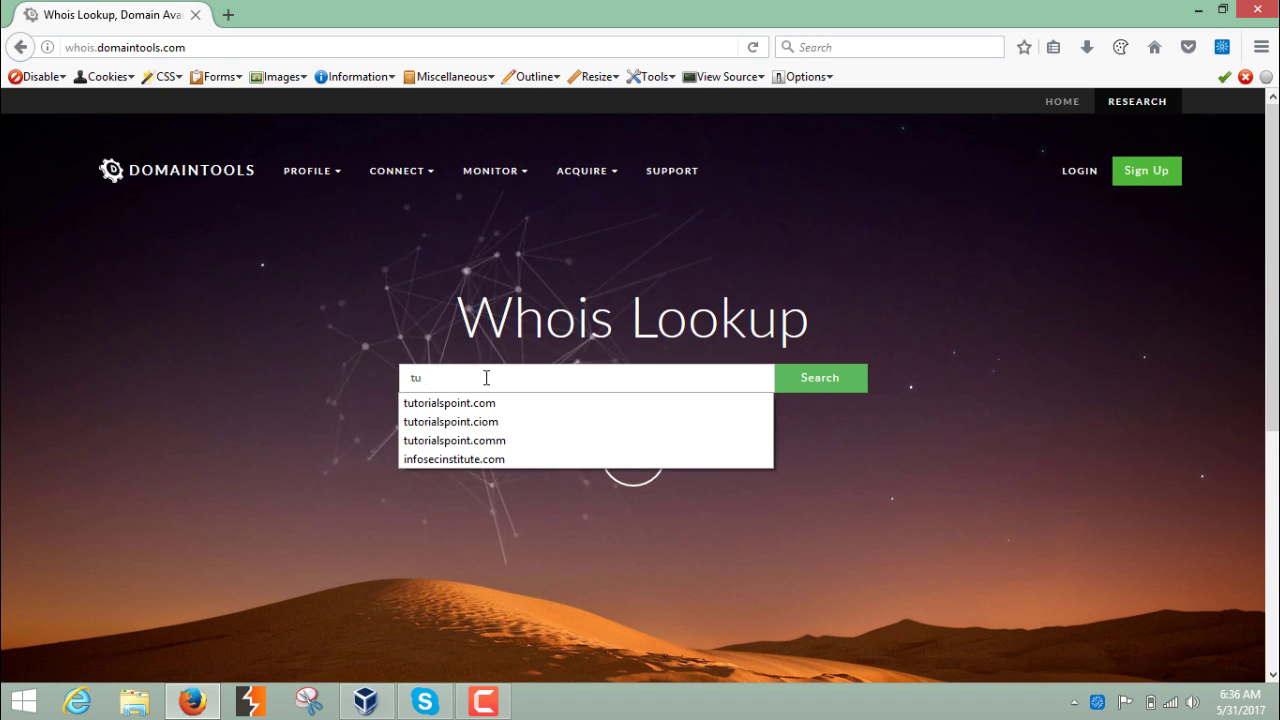
text(to)
click(480, 400)
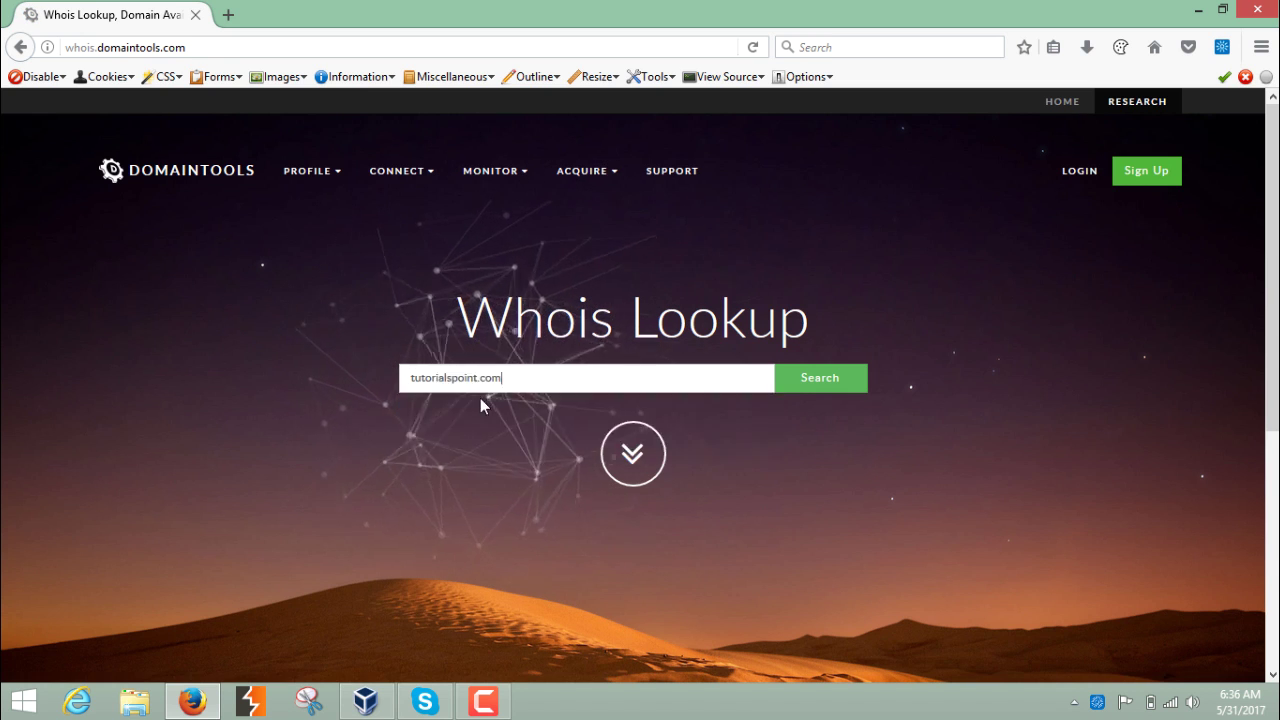
click(785, 380)
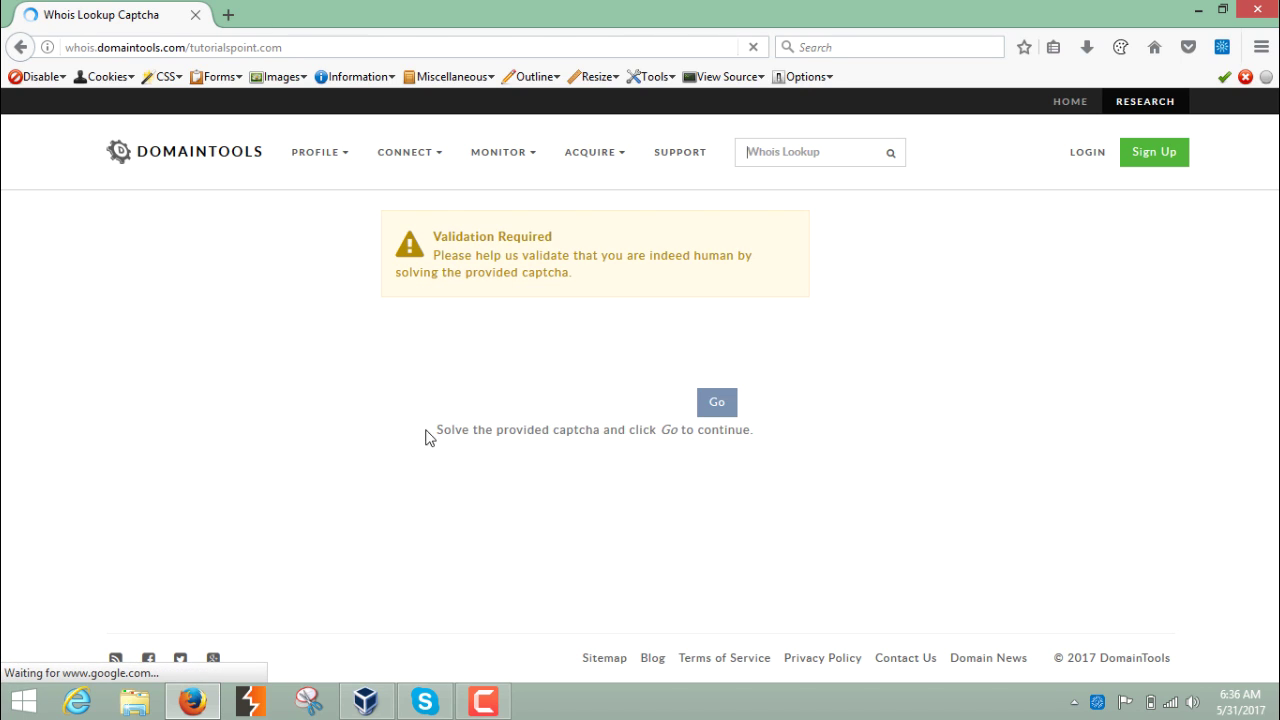
click(476, 349)
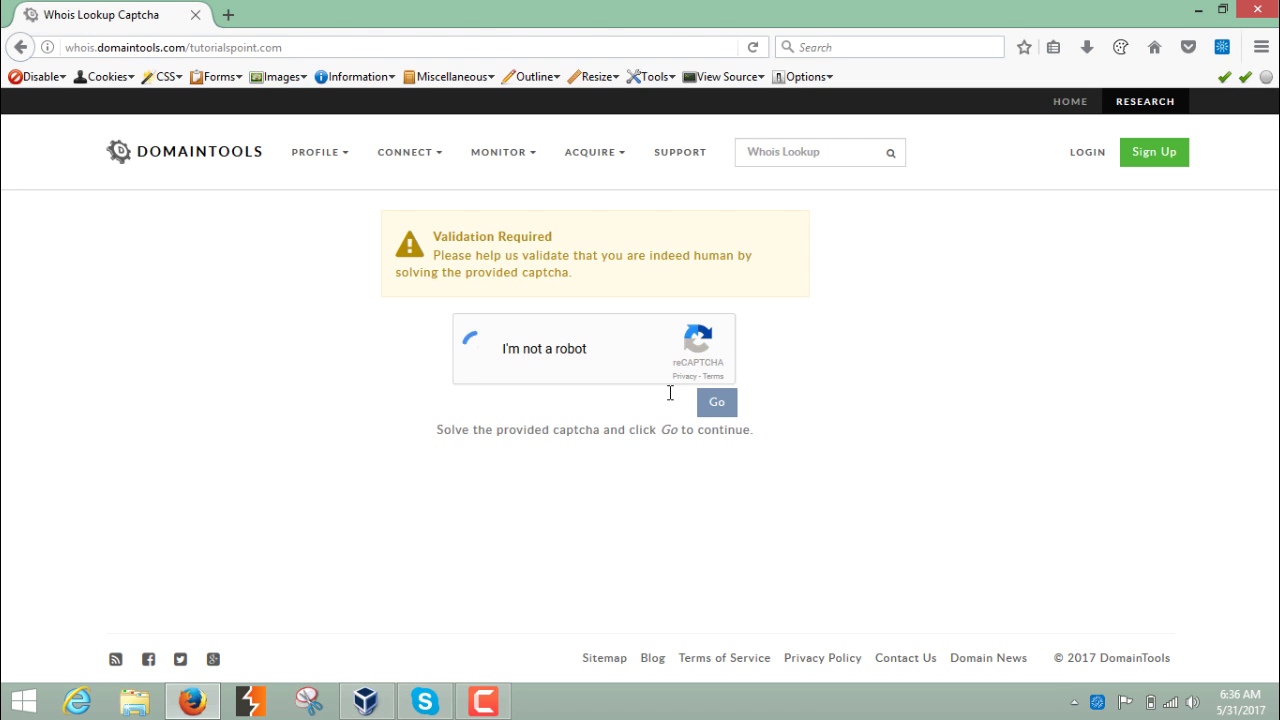
click(717, 402)
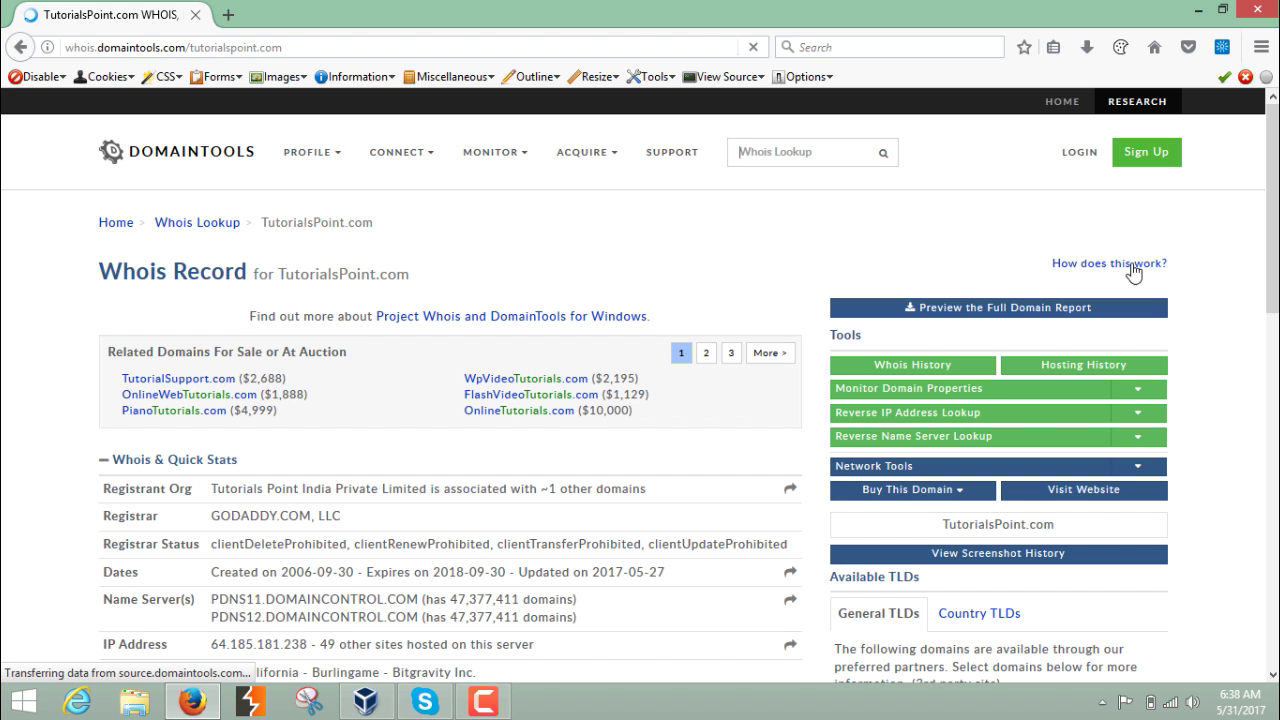
drag(1273, 222, 1276, 288)
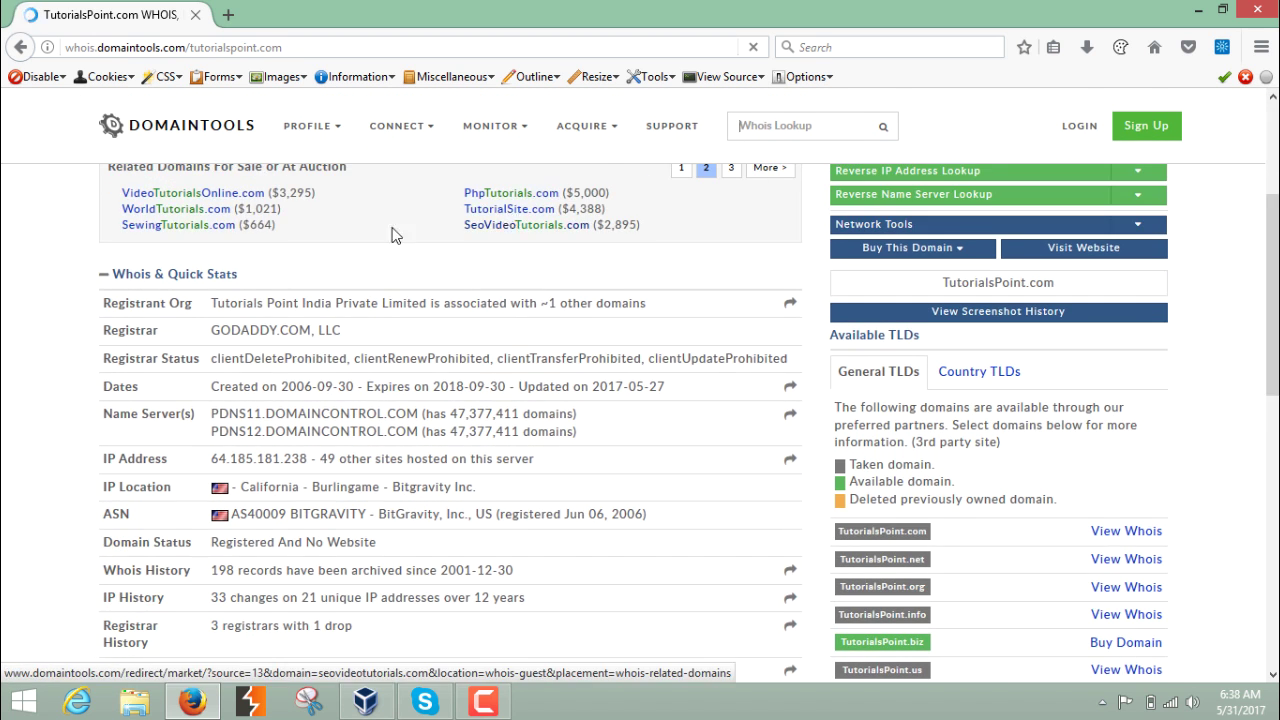
drag(219, 304, 352, 309)
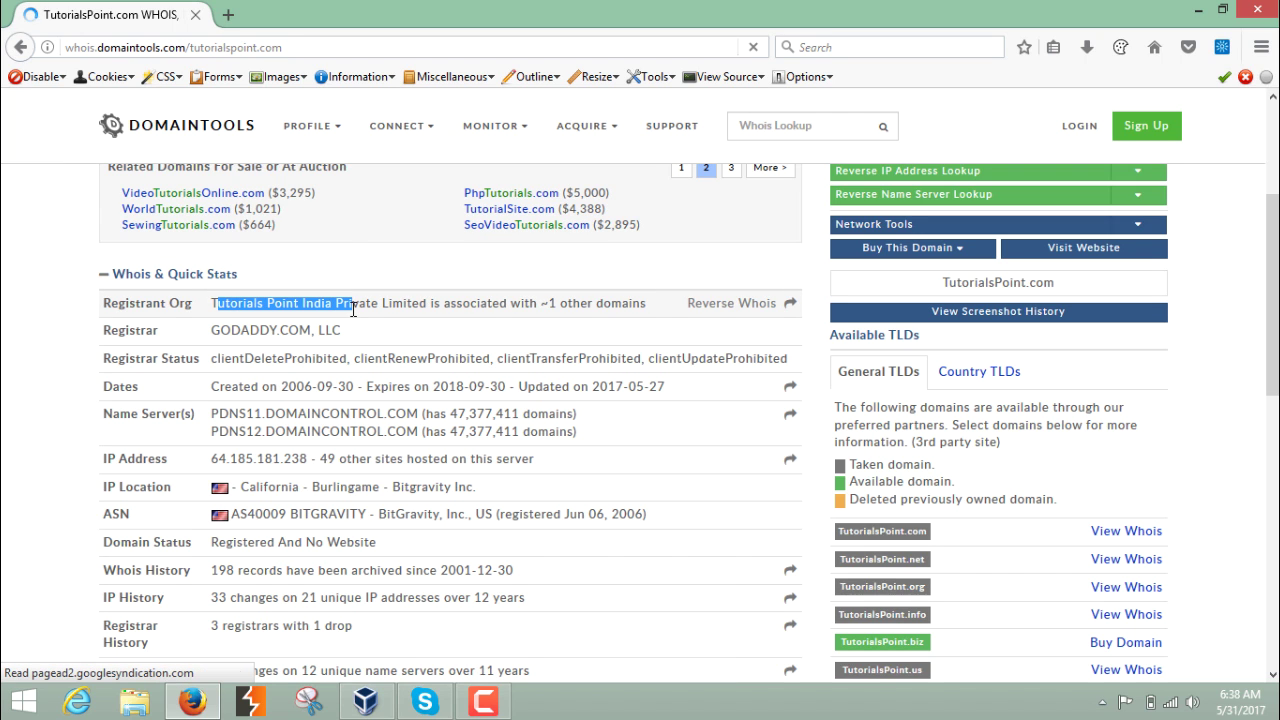
click(352, 308)
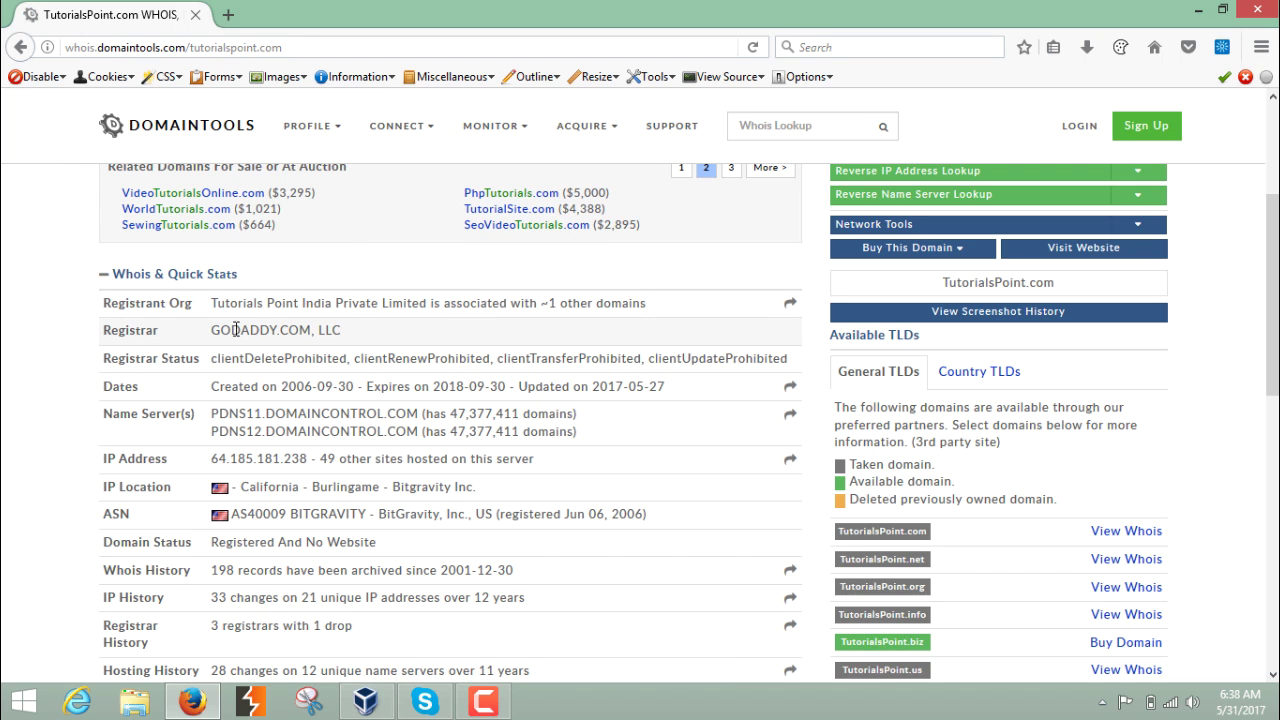
drag(203, 340, 380, 346)
click(215, 358)
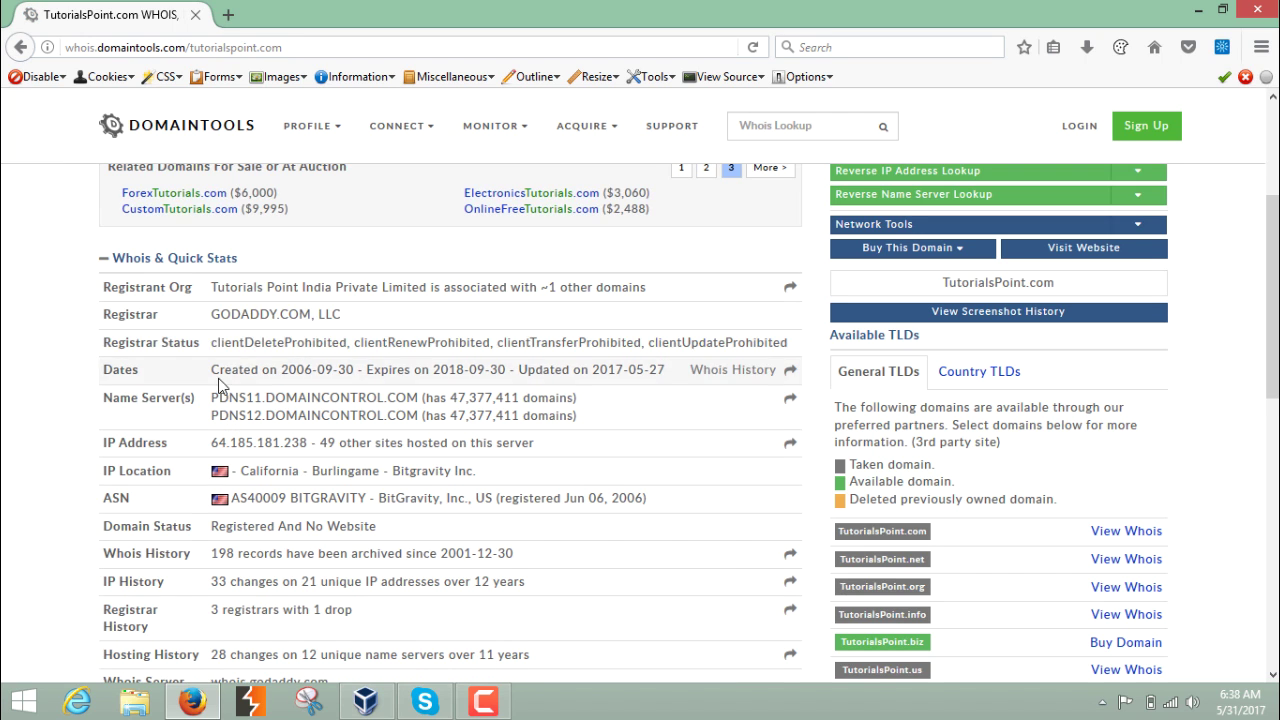
drag(209, 397, 336, 416)
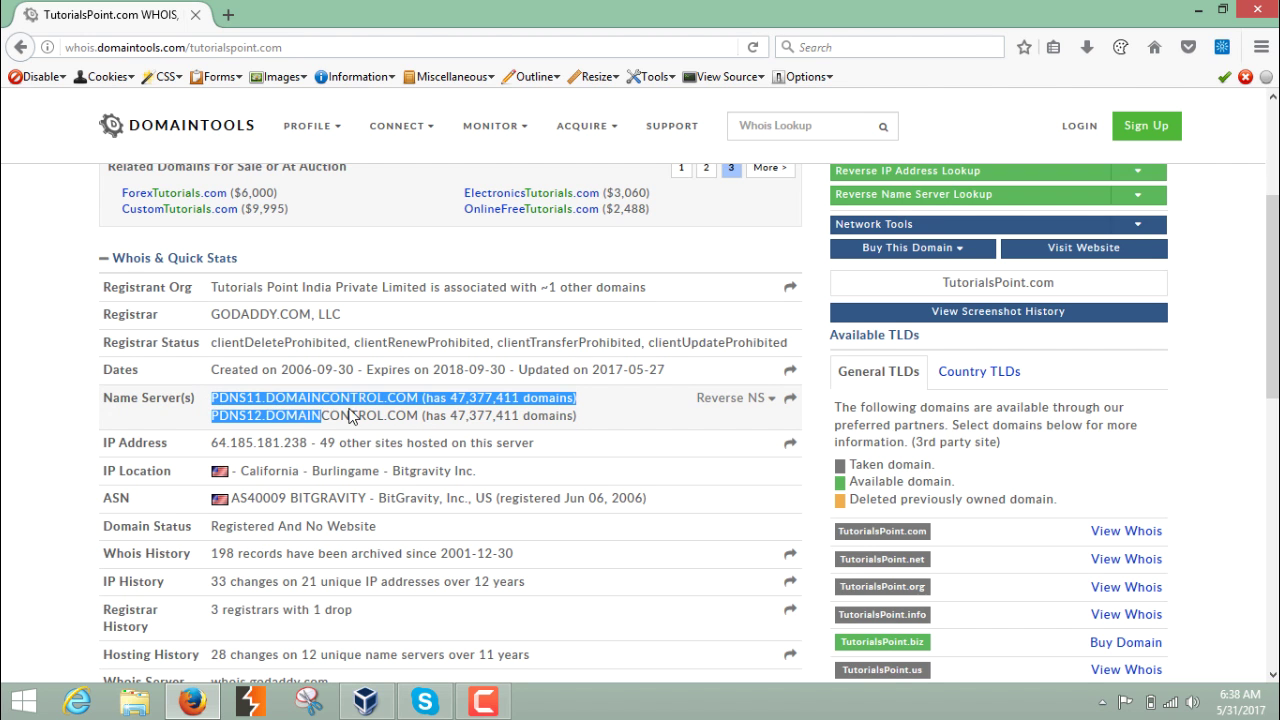
click(530, 445)
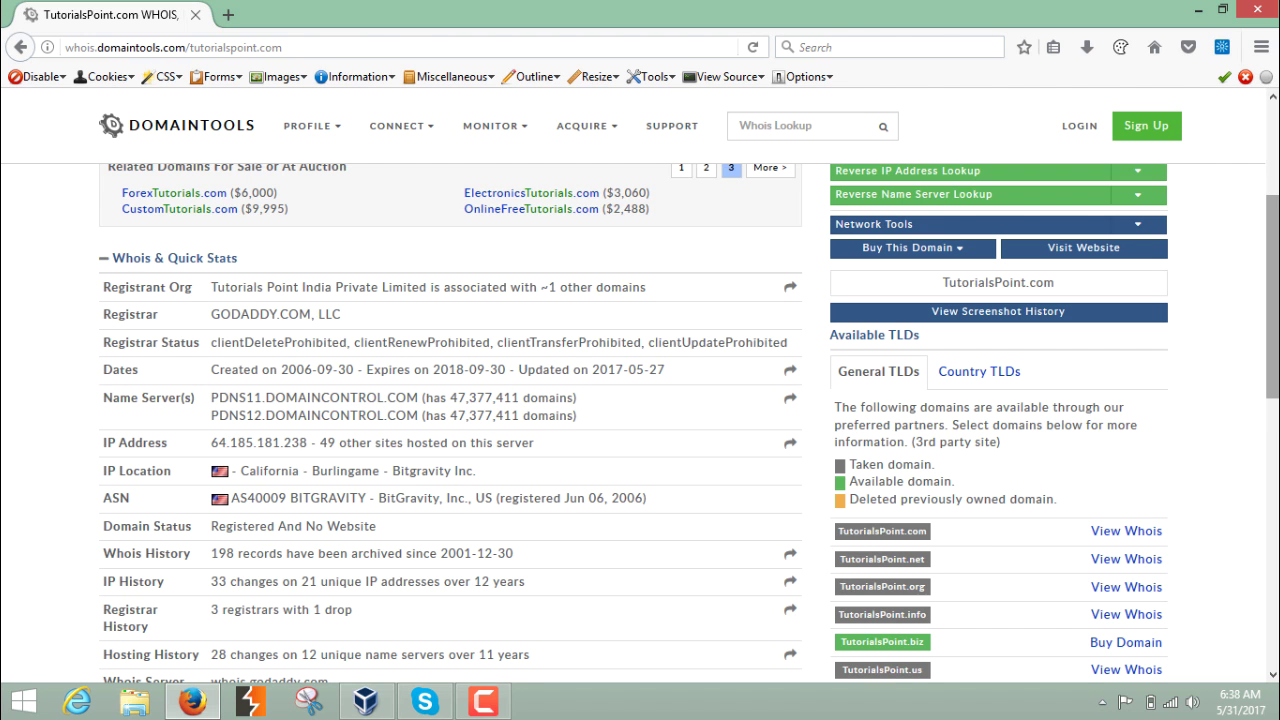
drag(1274, 330, 1274, 617)
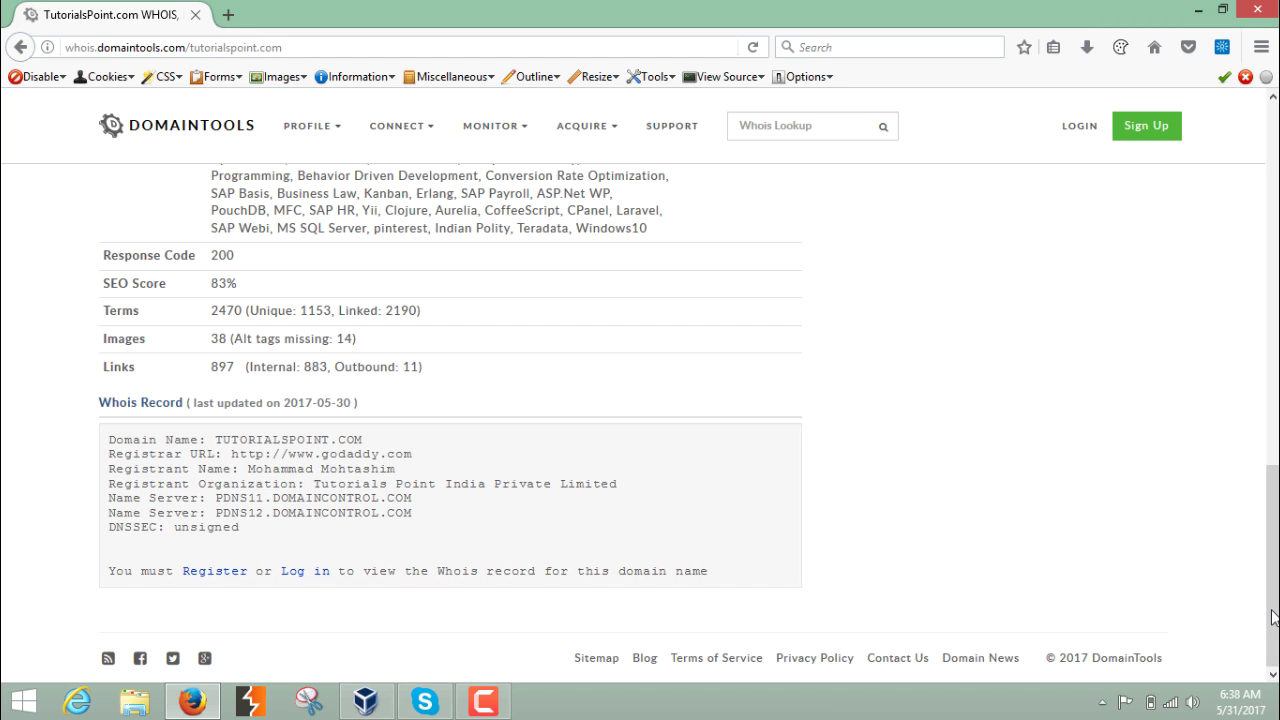
drag(1274, 617, 1135, 45)
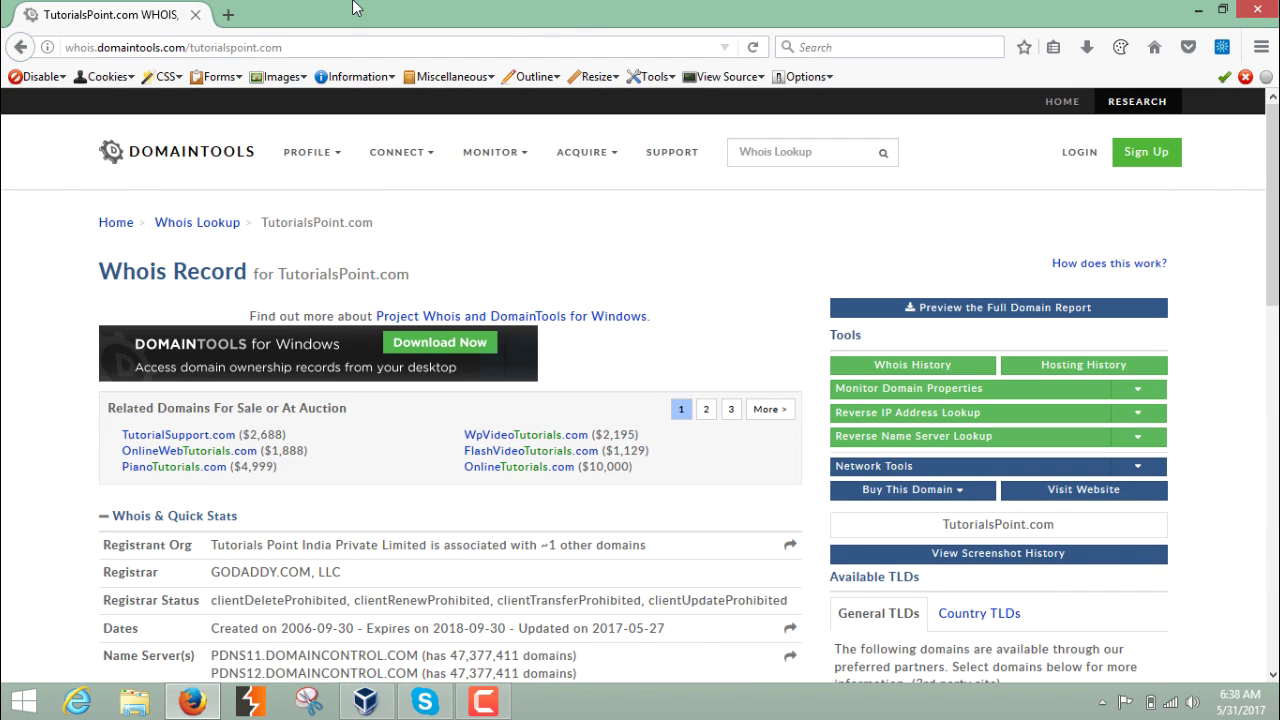
click(230, 17)
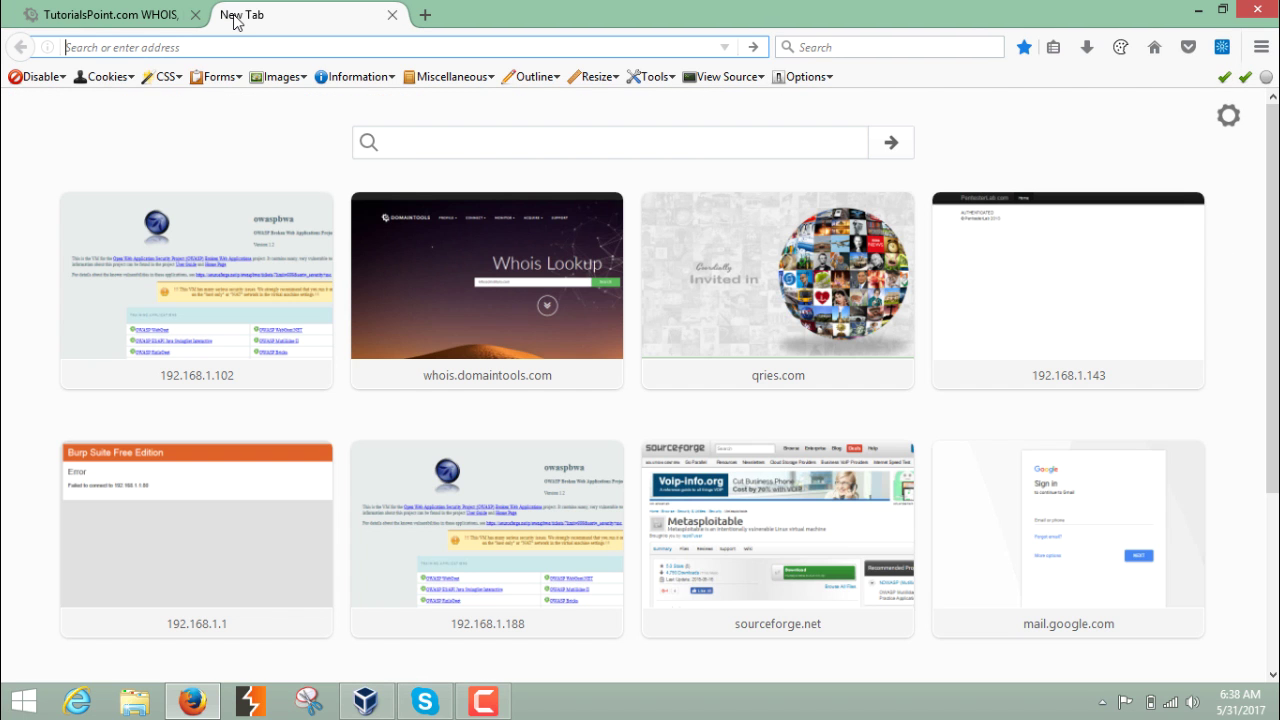
Close the tutorialspoint Whois tab and load yougetsignal.com
click(195, 15)
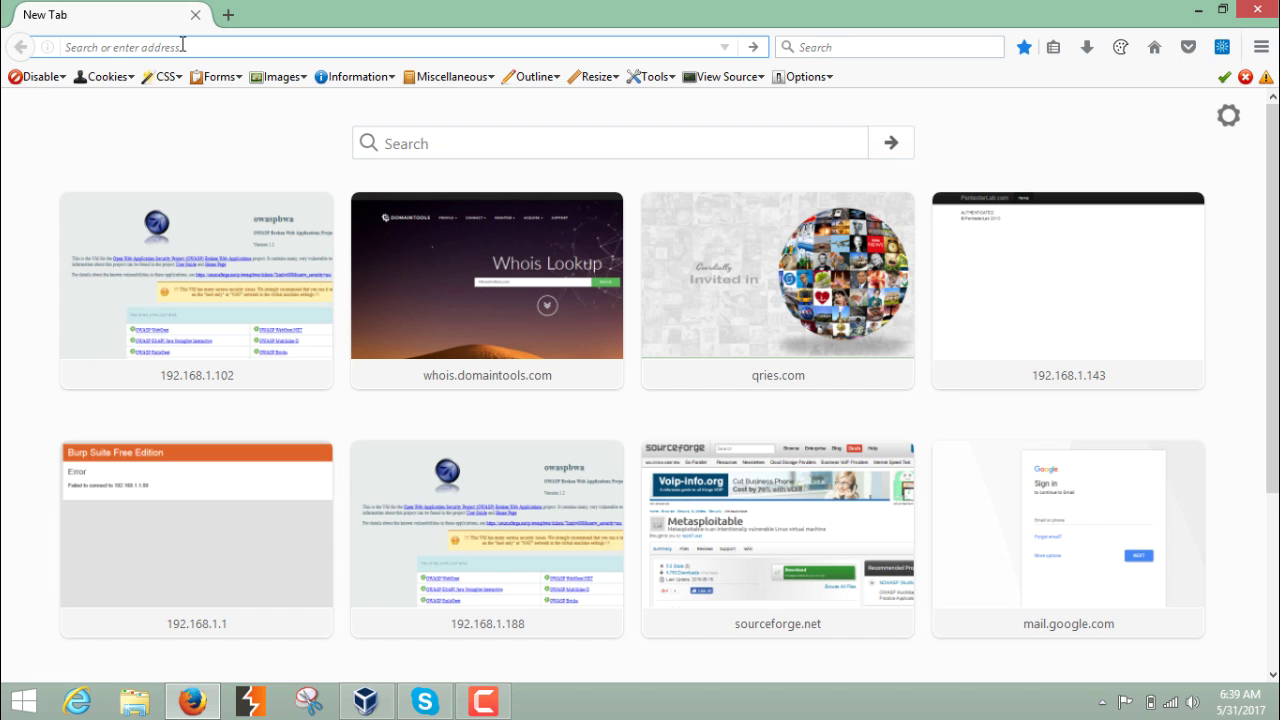
text(youget)
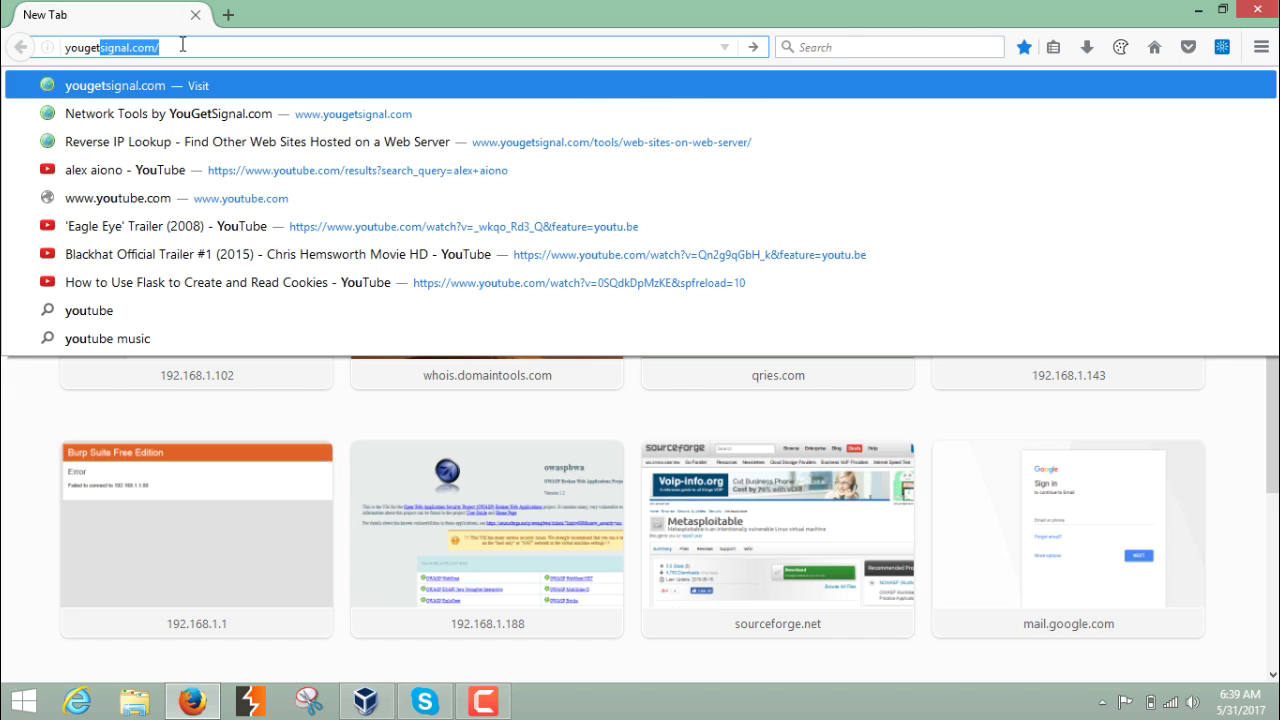
key(Return)
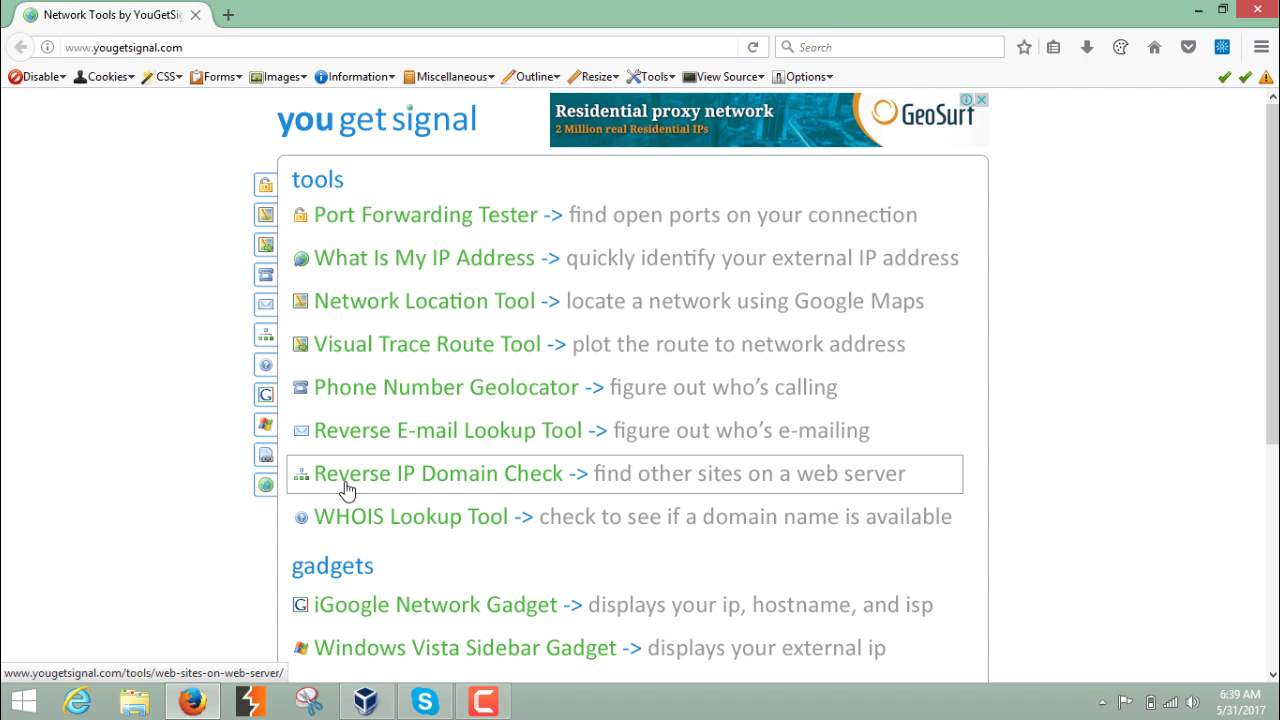
Run a Reverse IP Domain Check with tutorialspoint in place of digg.com
click(458, 478)
click(510, 222)
key(BackSpace)
key(BackSpace)
key(BackSpace)
key(BackSpace)
key(BackSpace)
key(BackSpace)
key(BackSpace)
key(BackSpace)
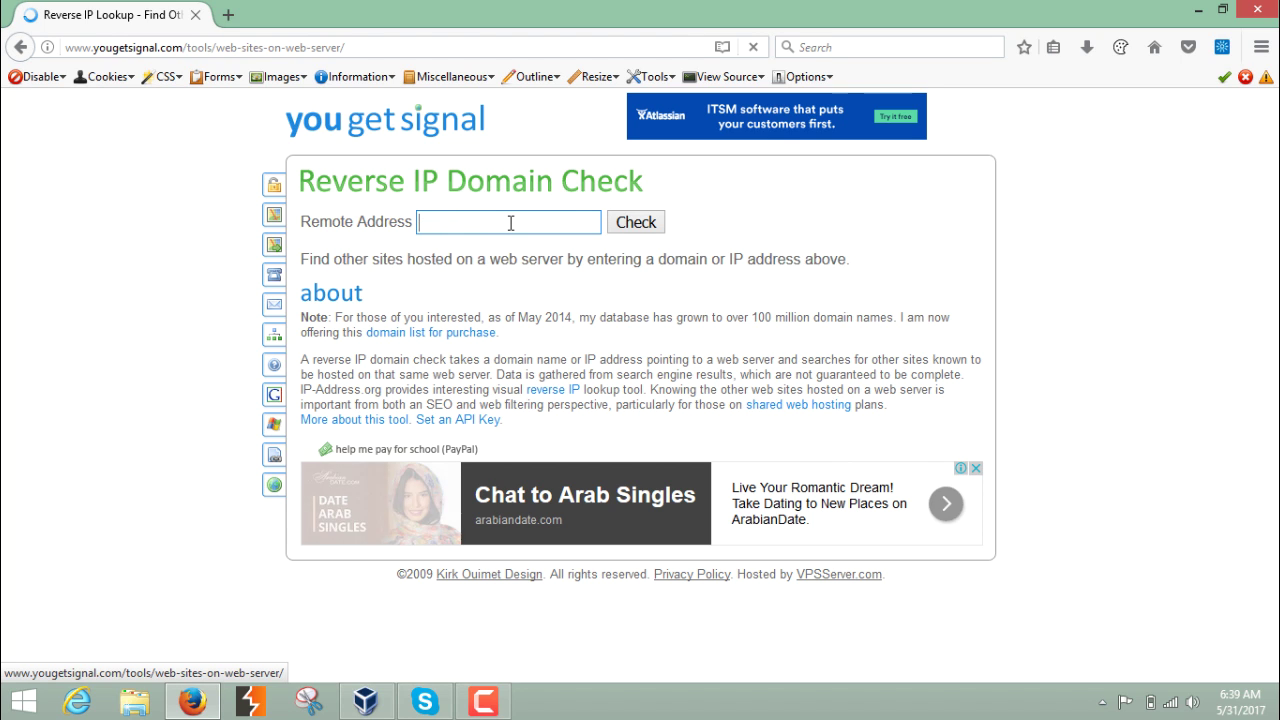
text(tut)
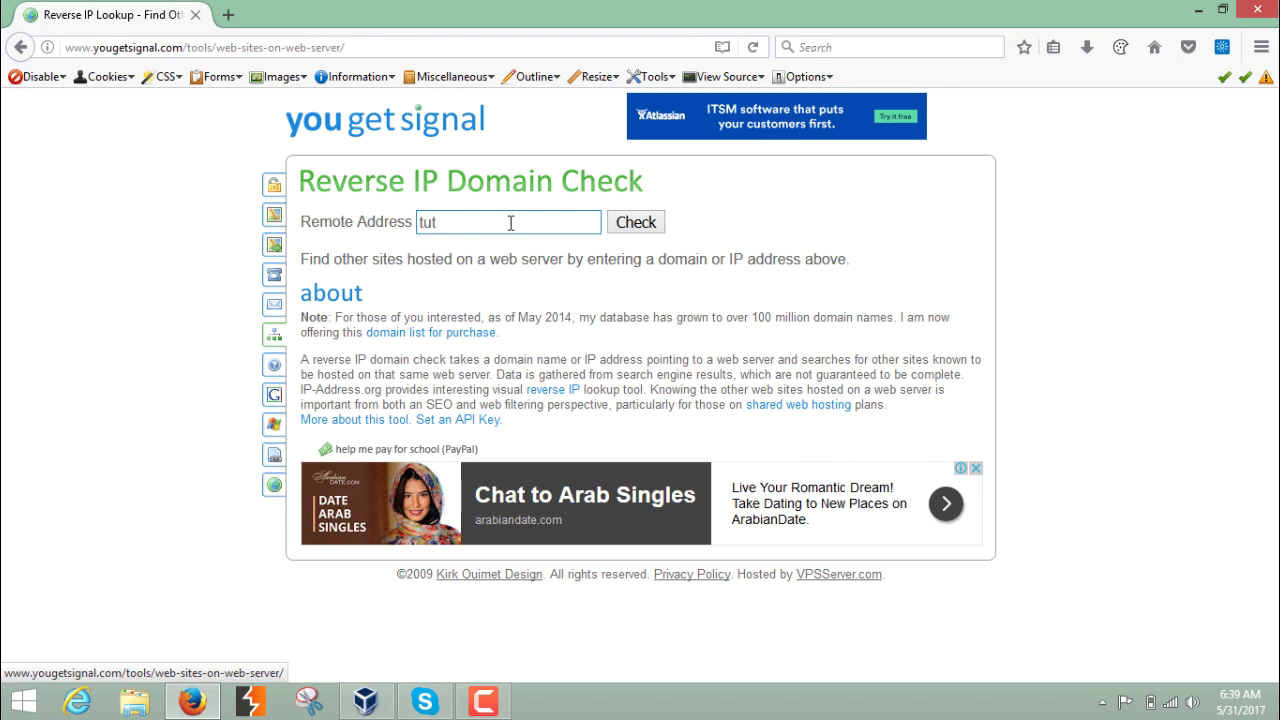
text(orialspoint.com)
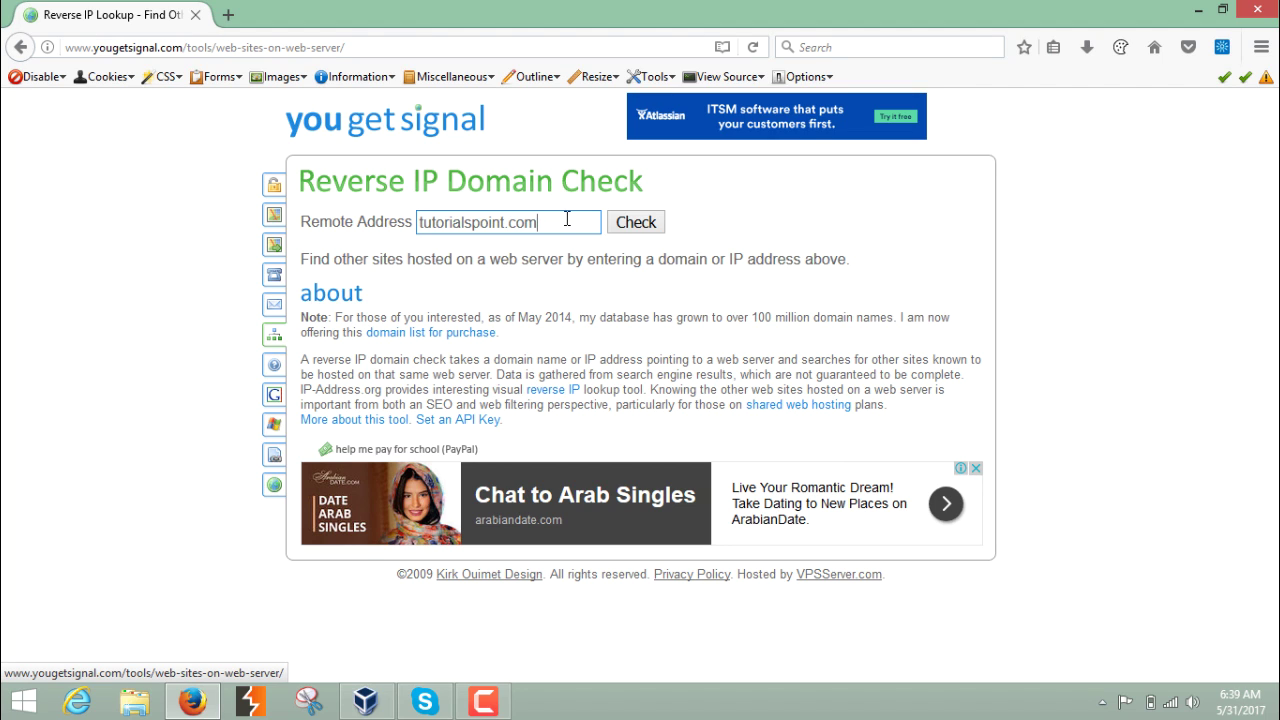
click(622, 226)
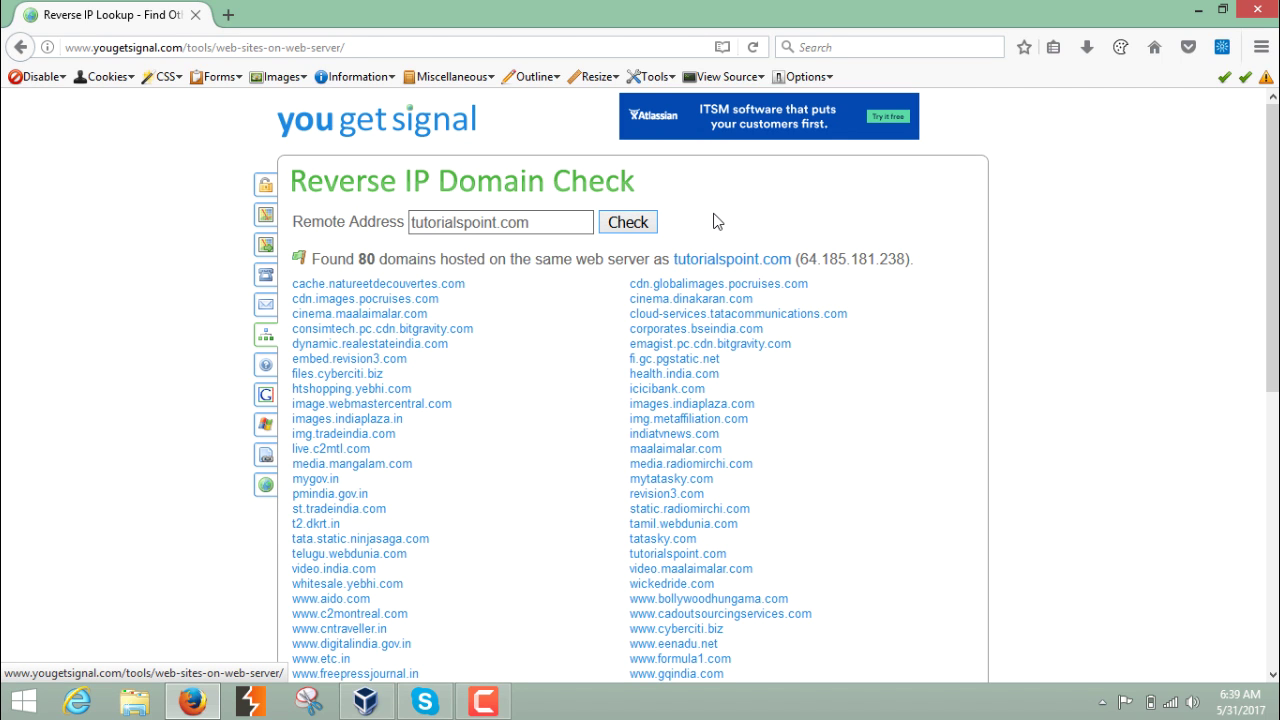
drag(337, 260, 436, 259)
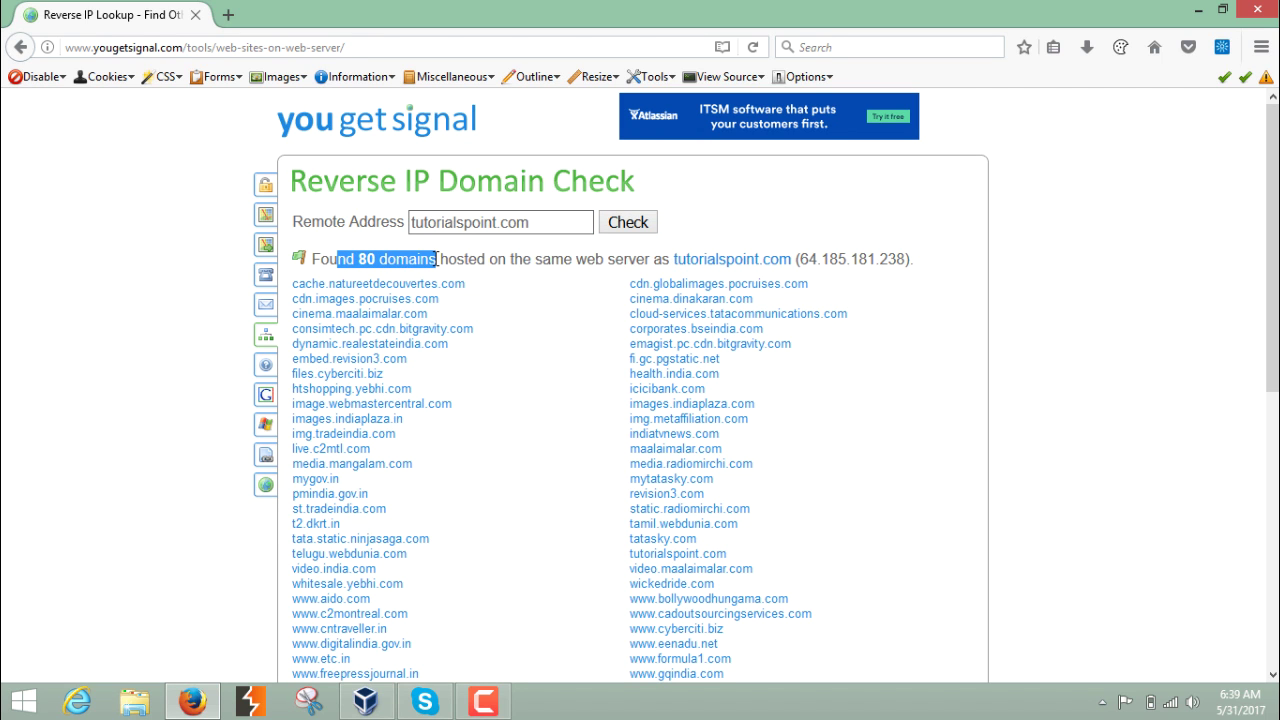
click(459, 260)
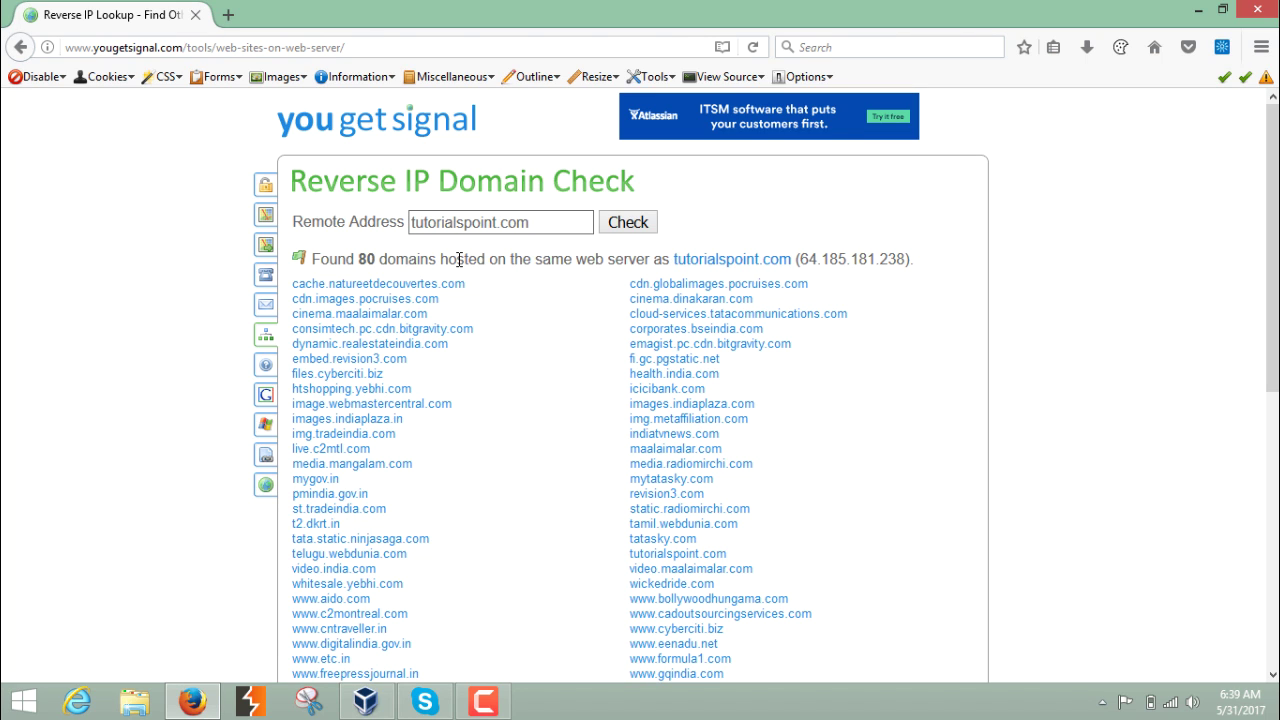
drag(514, 261, 618, 261)
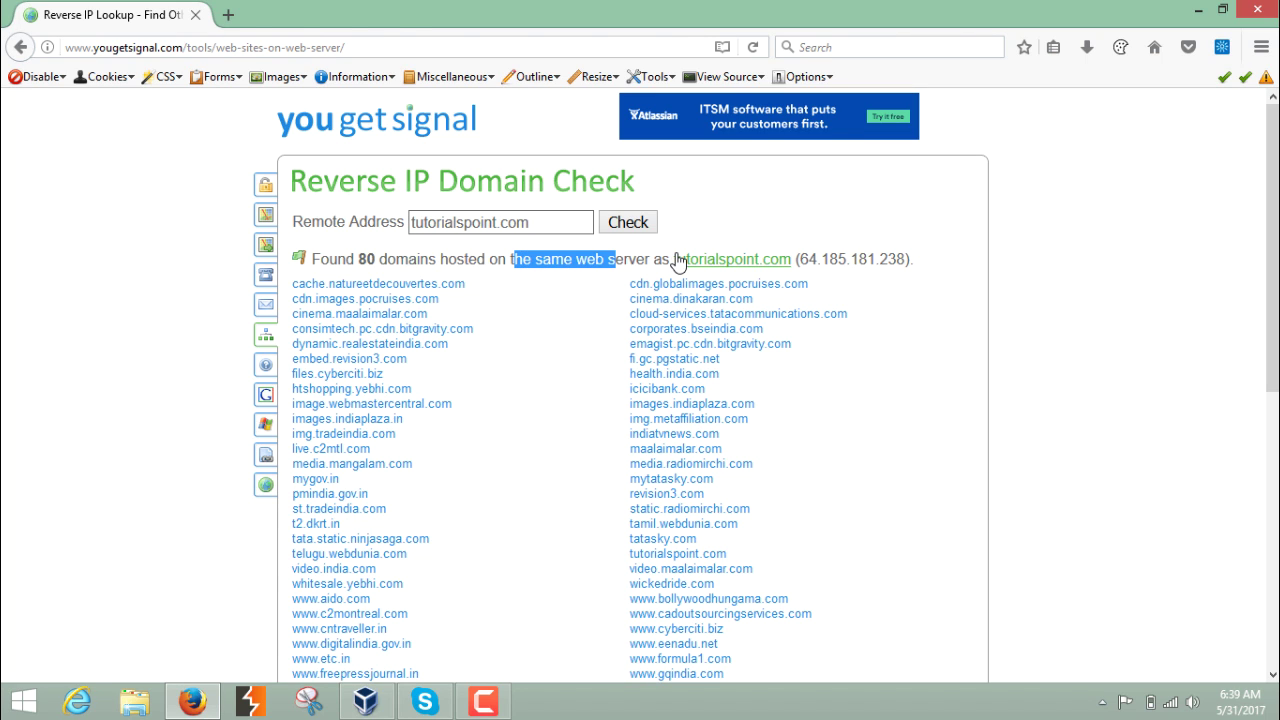
click(680, 259)
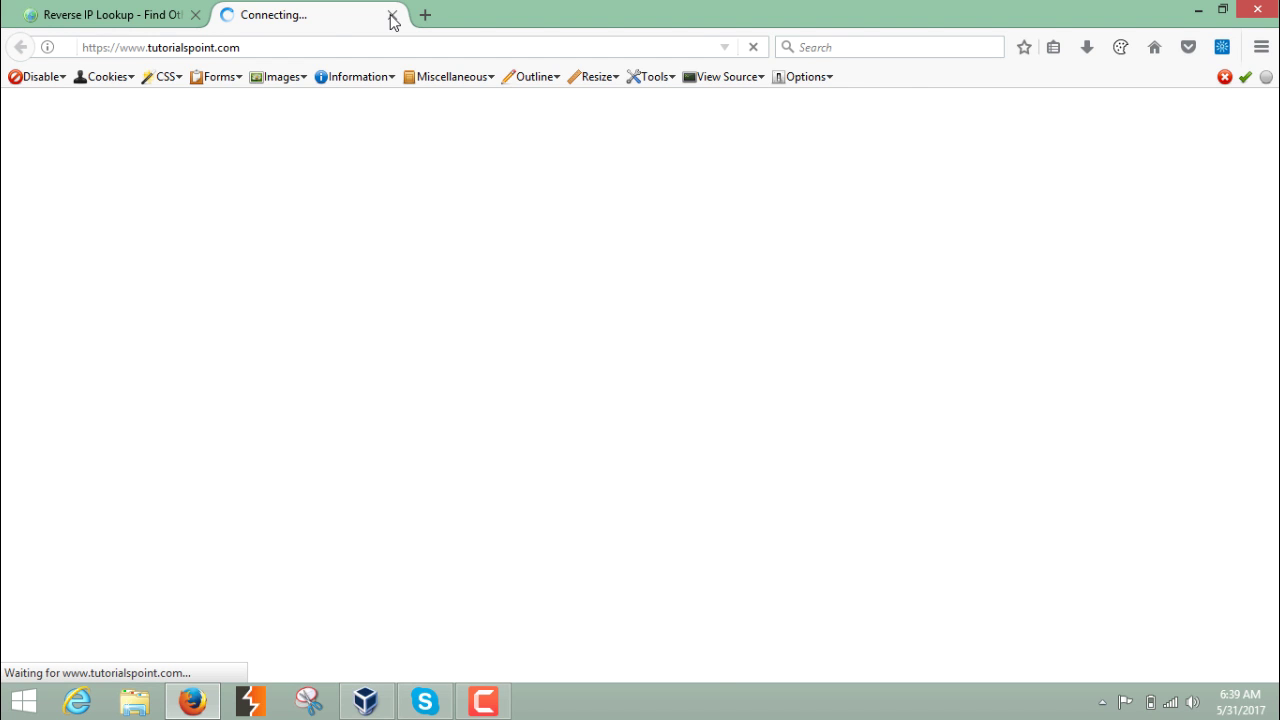
click(392, 15)
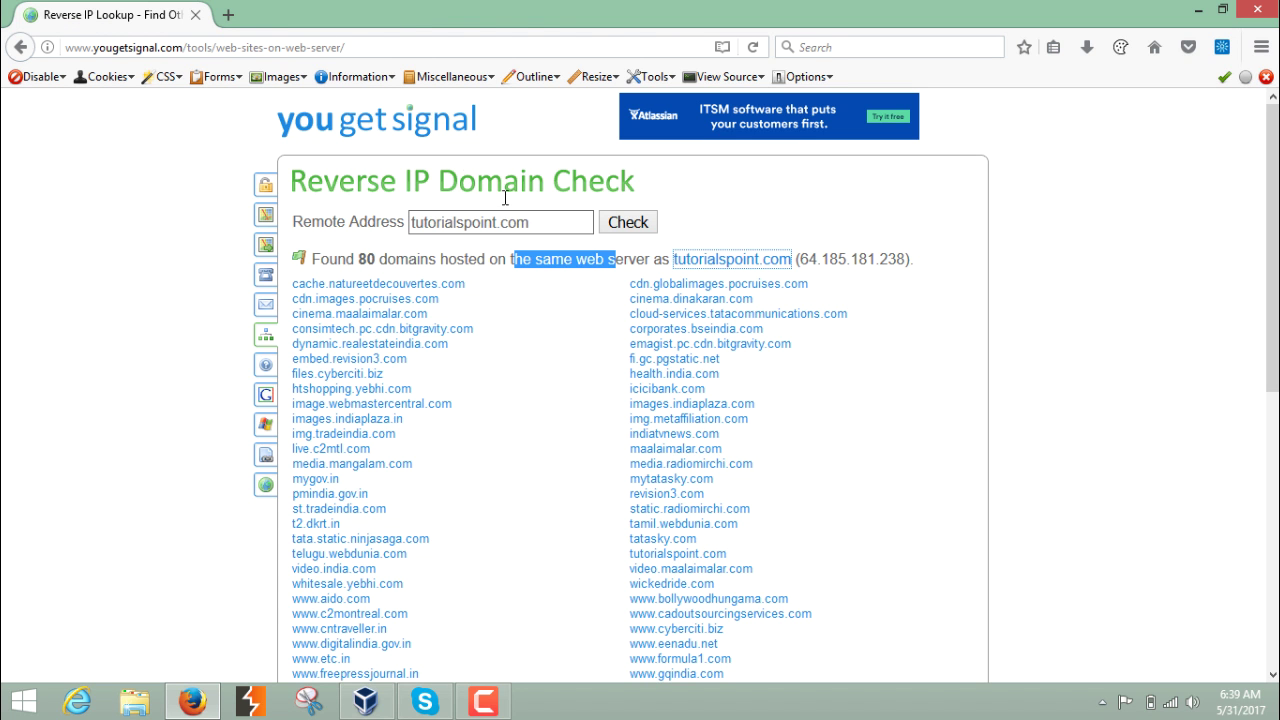
click(548, 216)
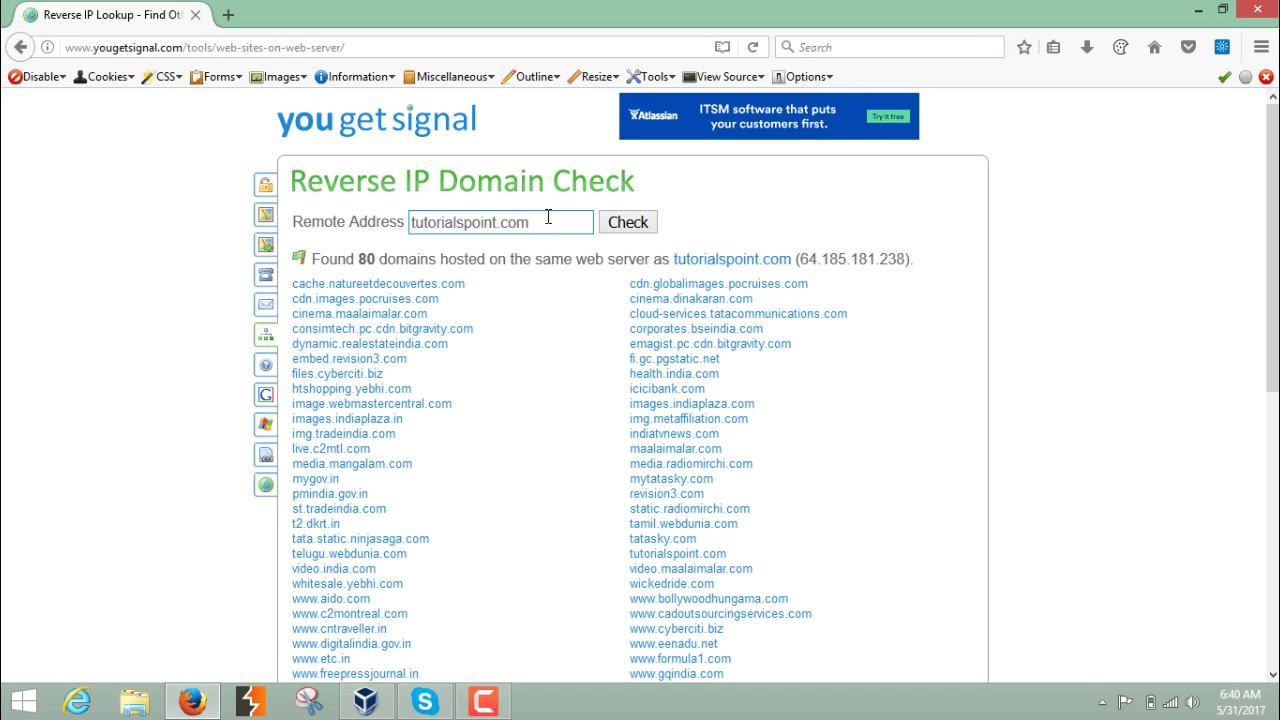
Replace the Remote Address with google.com and run the reverse IP check
key(ctrl+a)
key(BackSpace)
text(google.com)
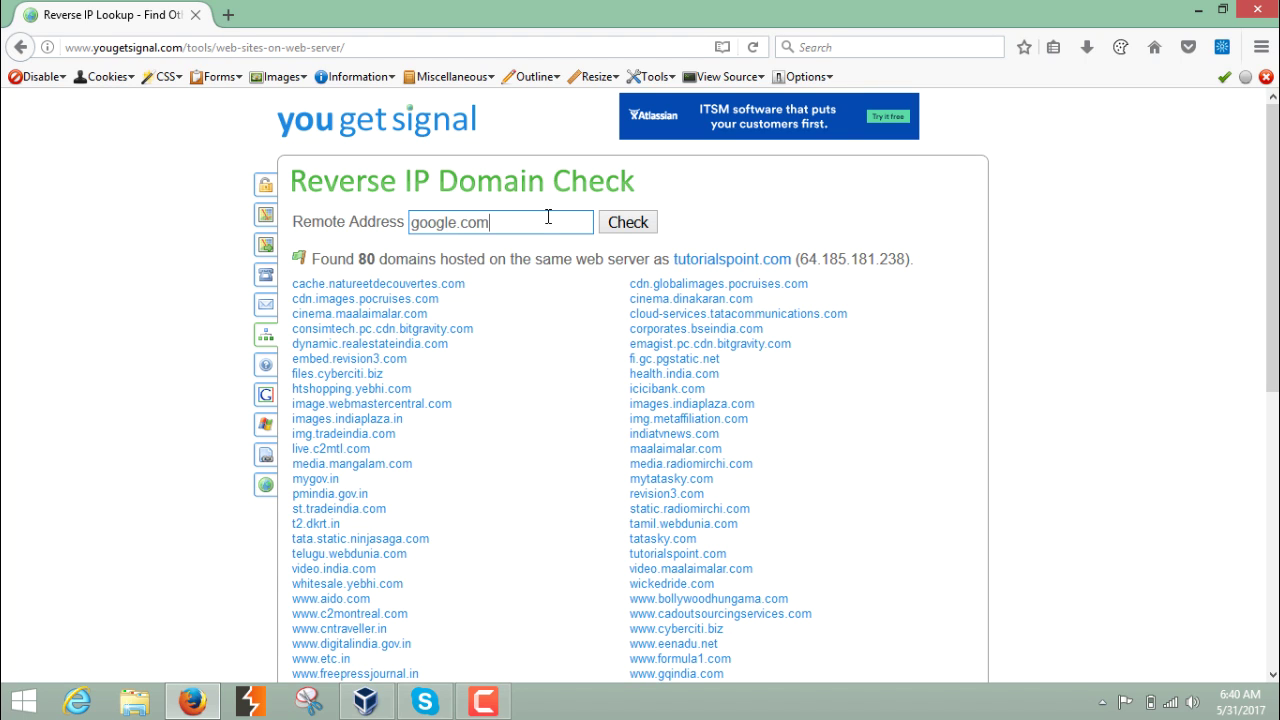
click(604, 224)
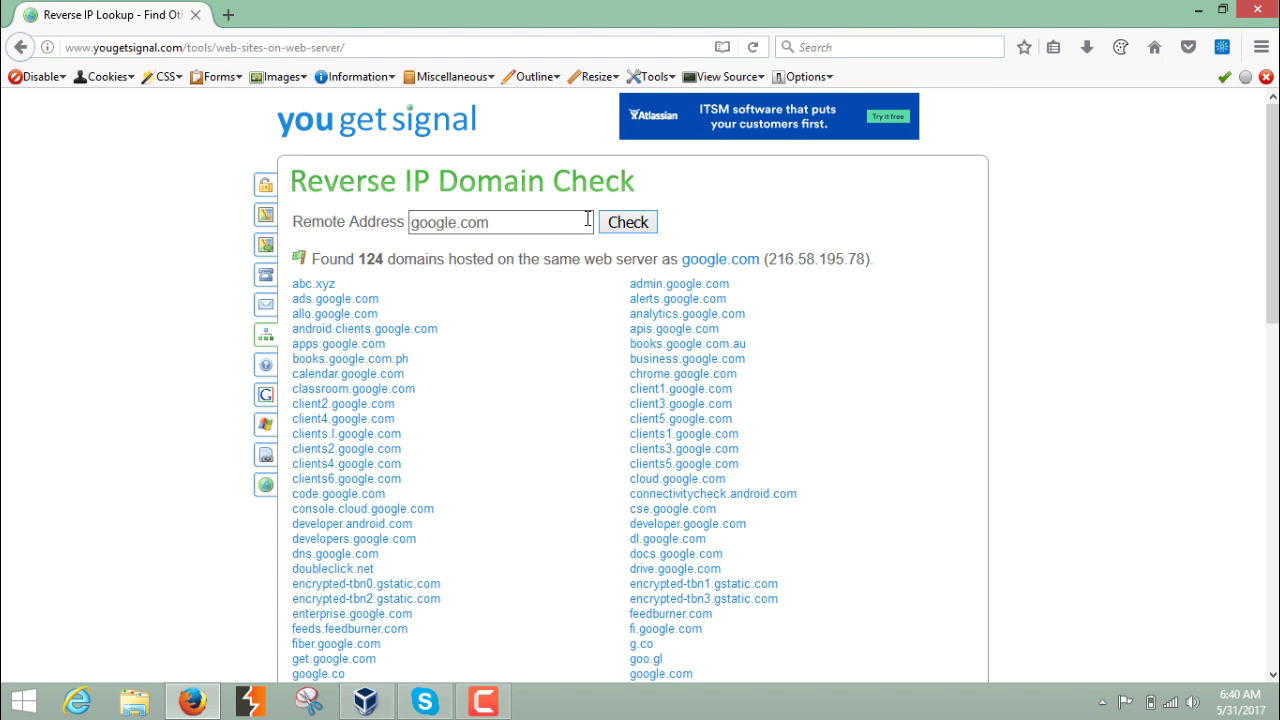
Review the 124 domains found on 216.58.195.78, then open a new tab
drag(357, 258, 467, 256)
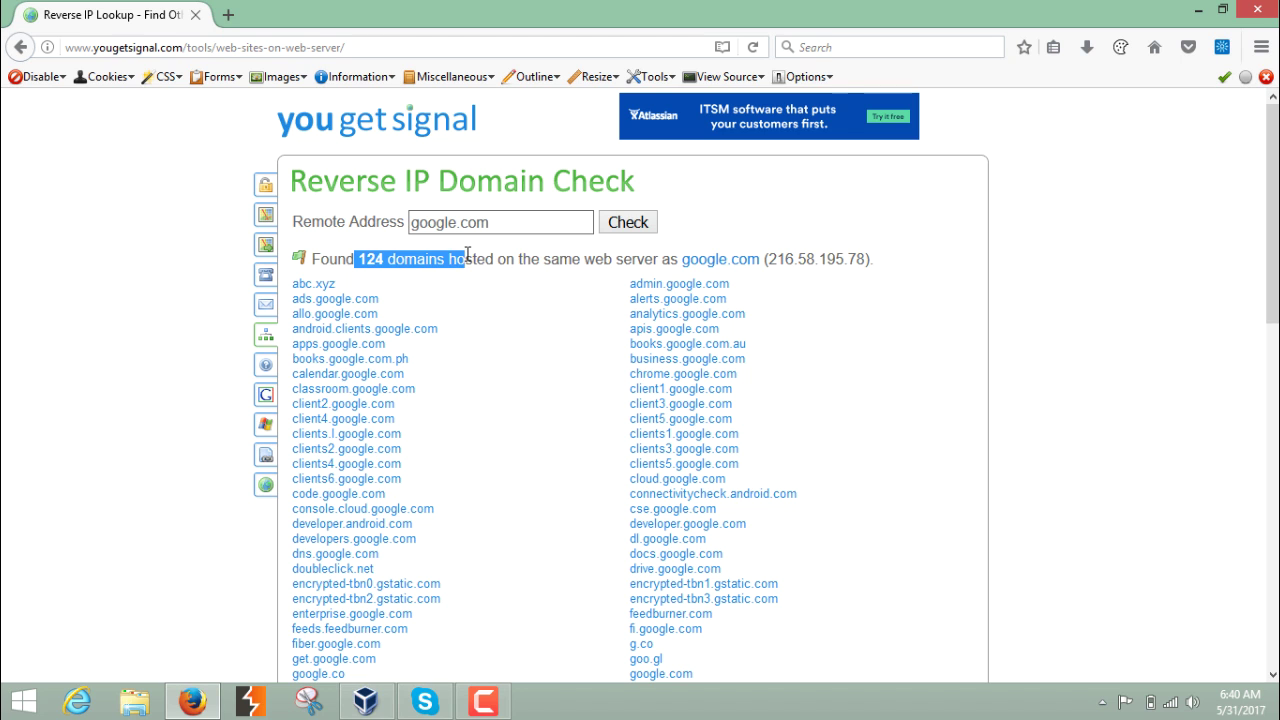
click(935, 297)
drag(1272, 215, 1272, 322)
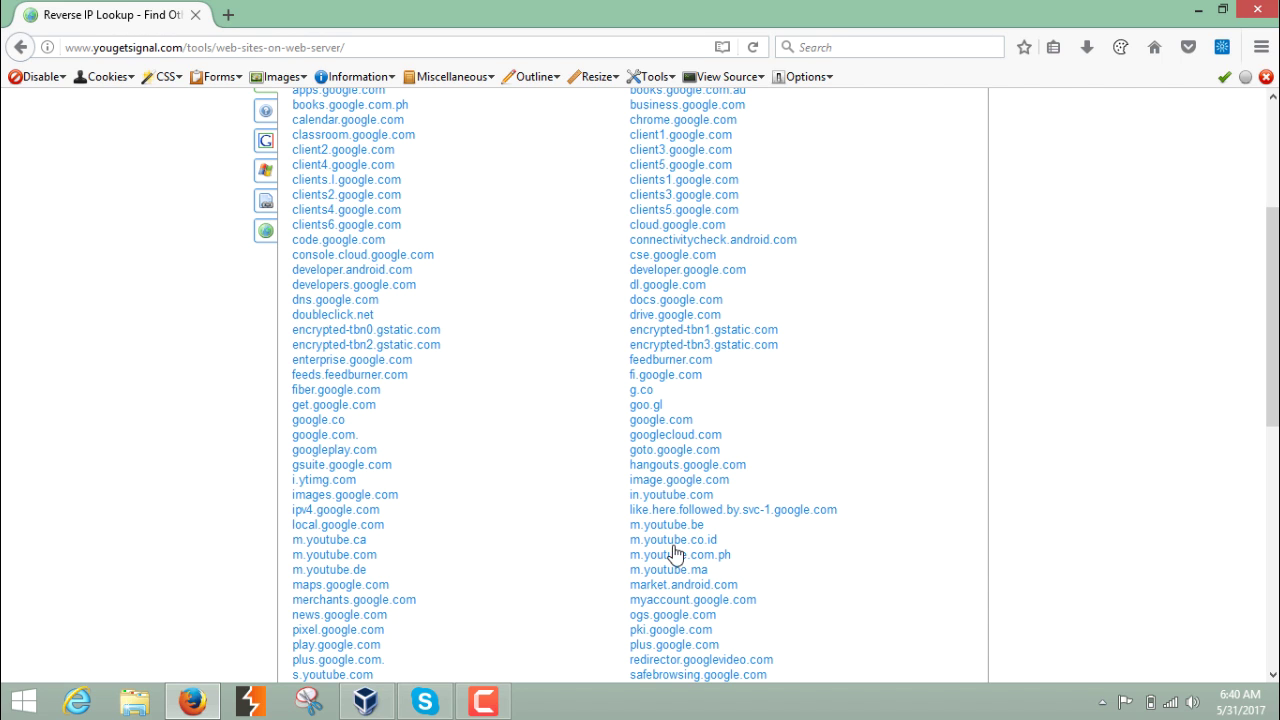
drag(1268, 374, 1123, 254)
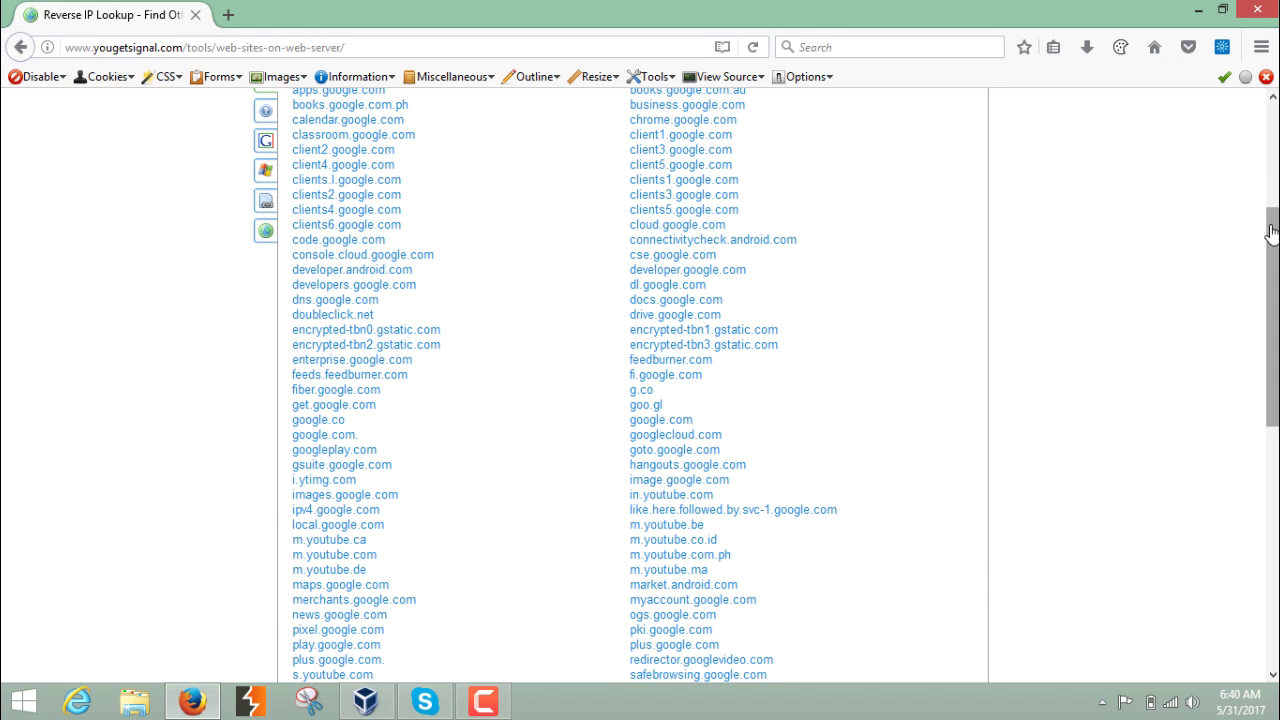
drag(1268, 216, 1268, 112)
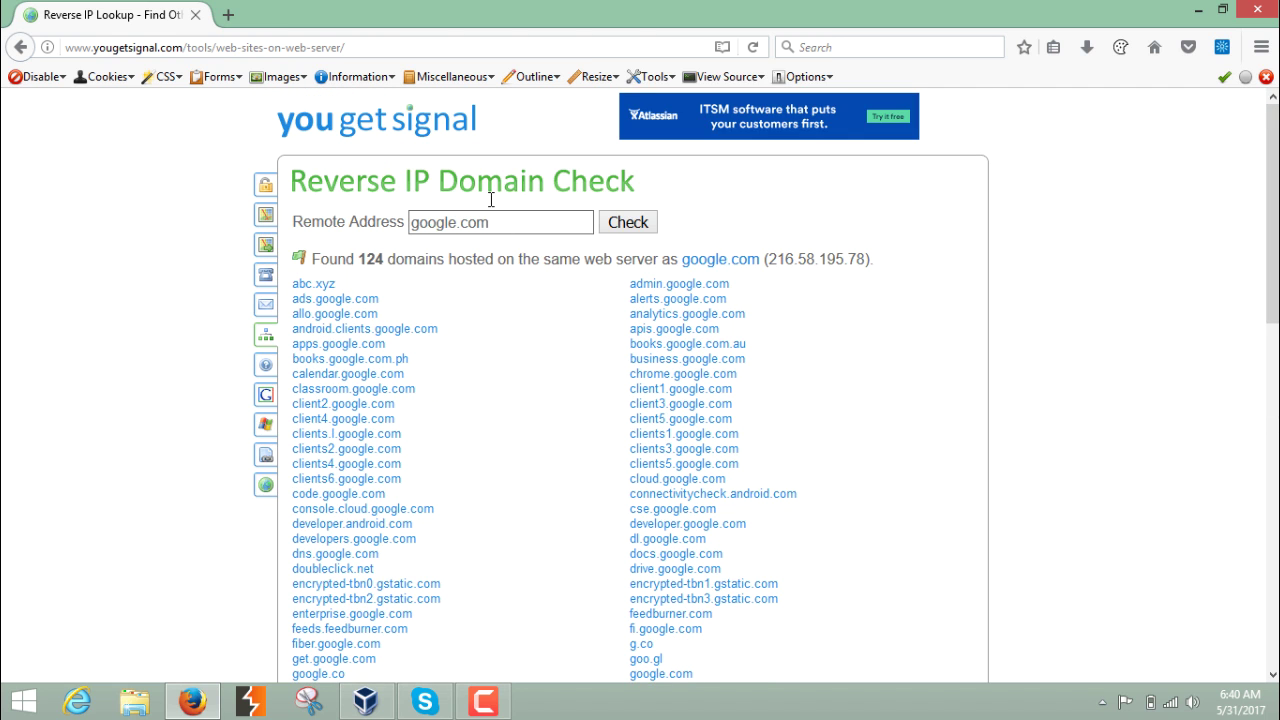
click(228, 14)
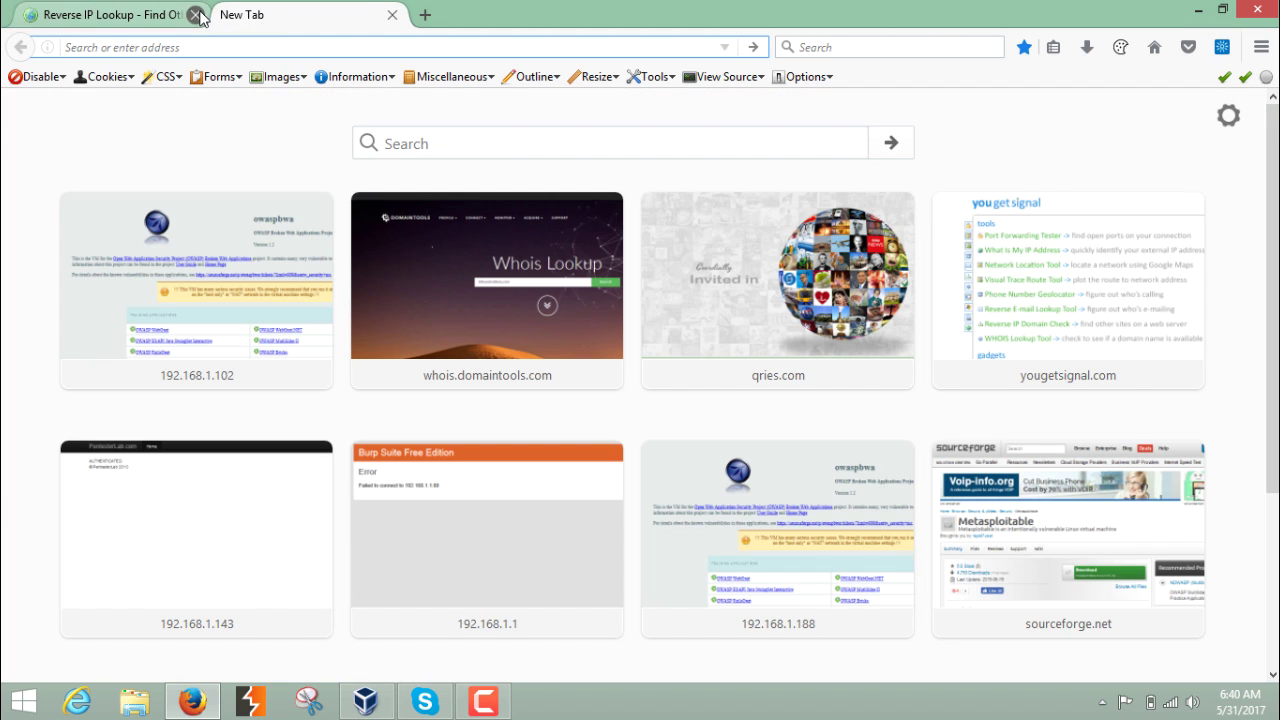
Close the Reverse IP Lookup tab, minimize Firefox and restore the Kali Linux VM window
click(196, 14)
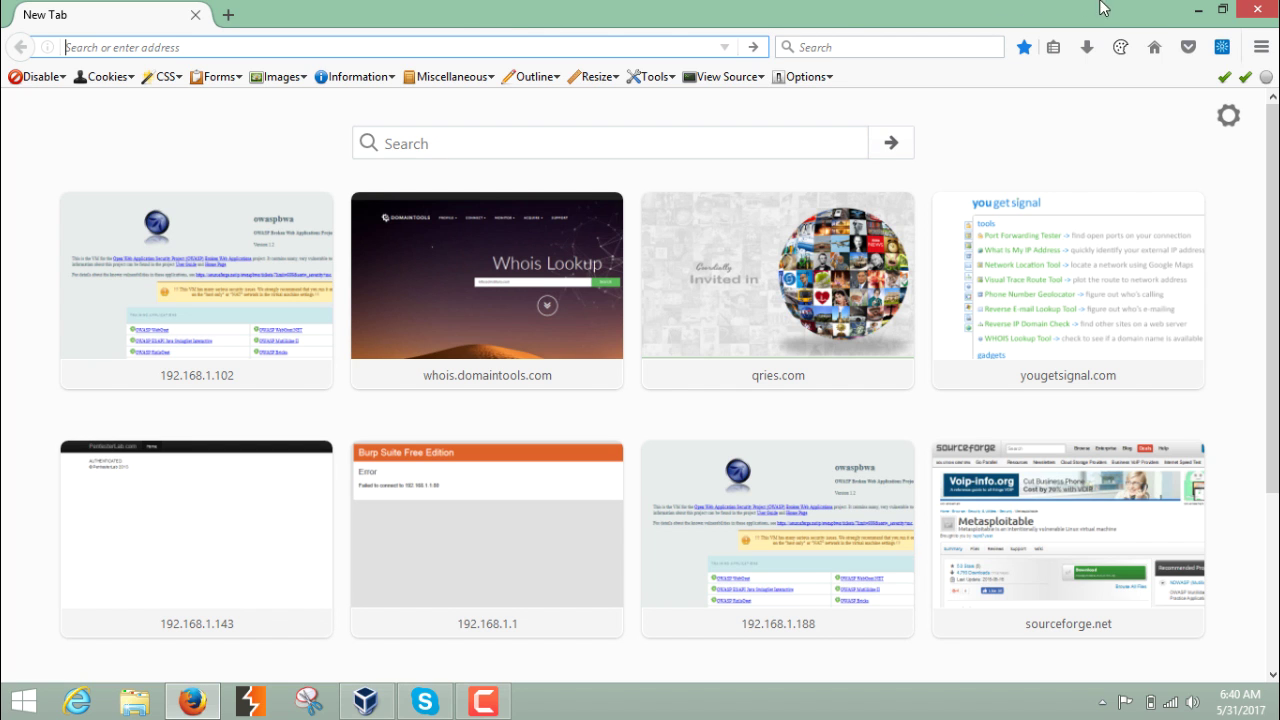
click(1187, 16)
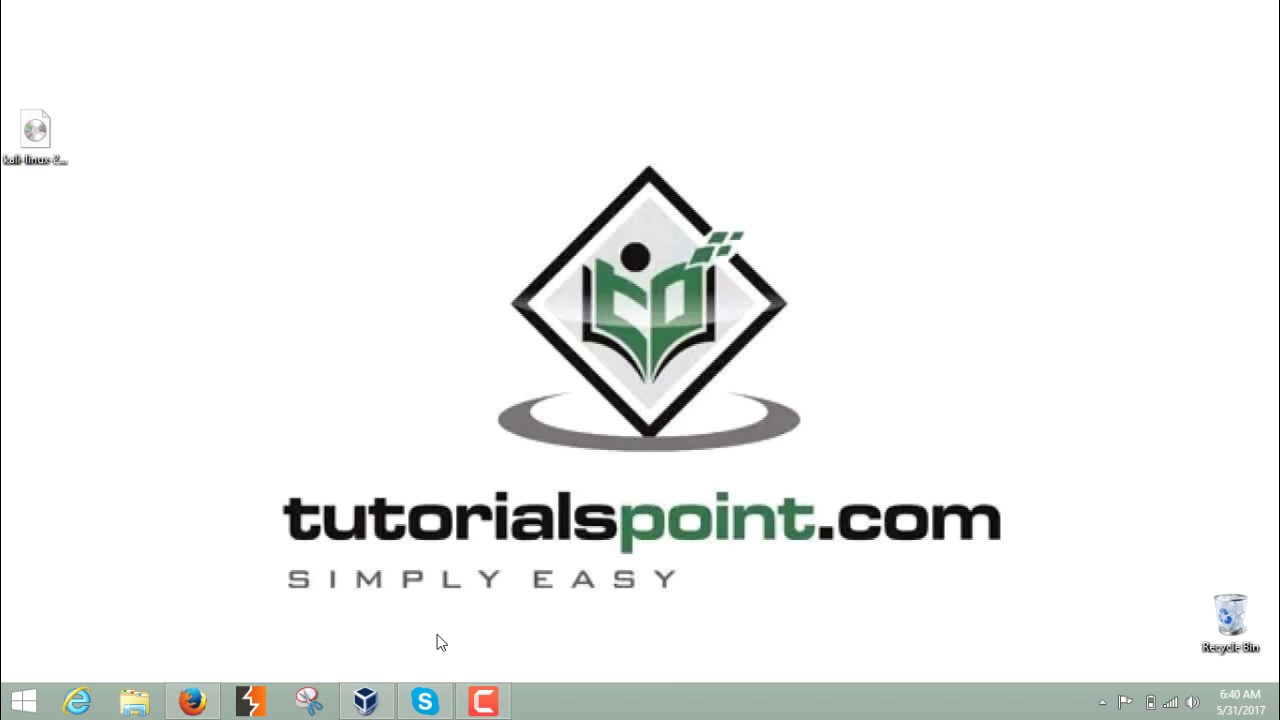
click(370, 702)
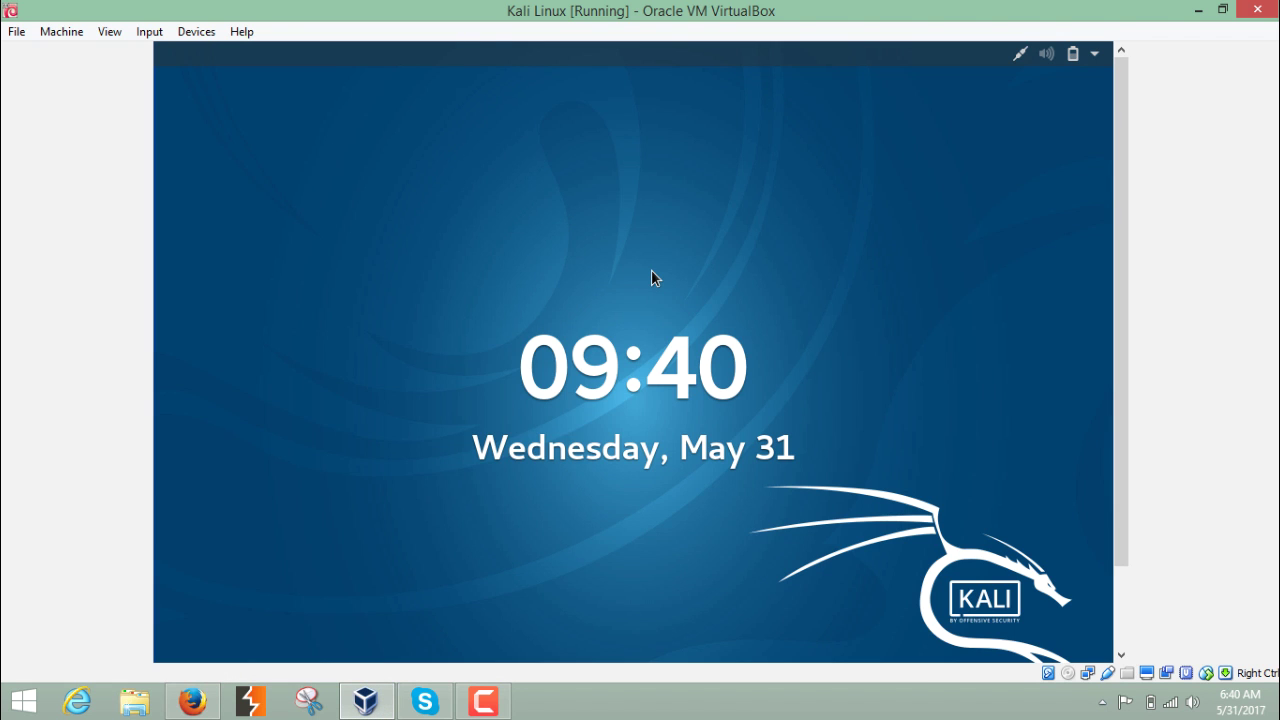
Unlock the Kali session with the root password
click(651, 270)
text(toor)
key(Return)
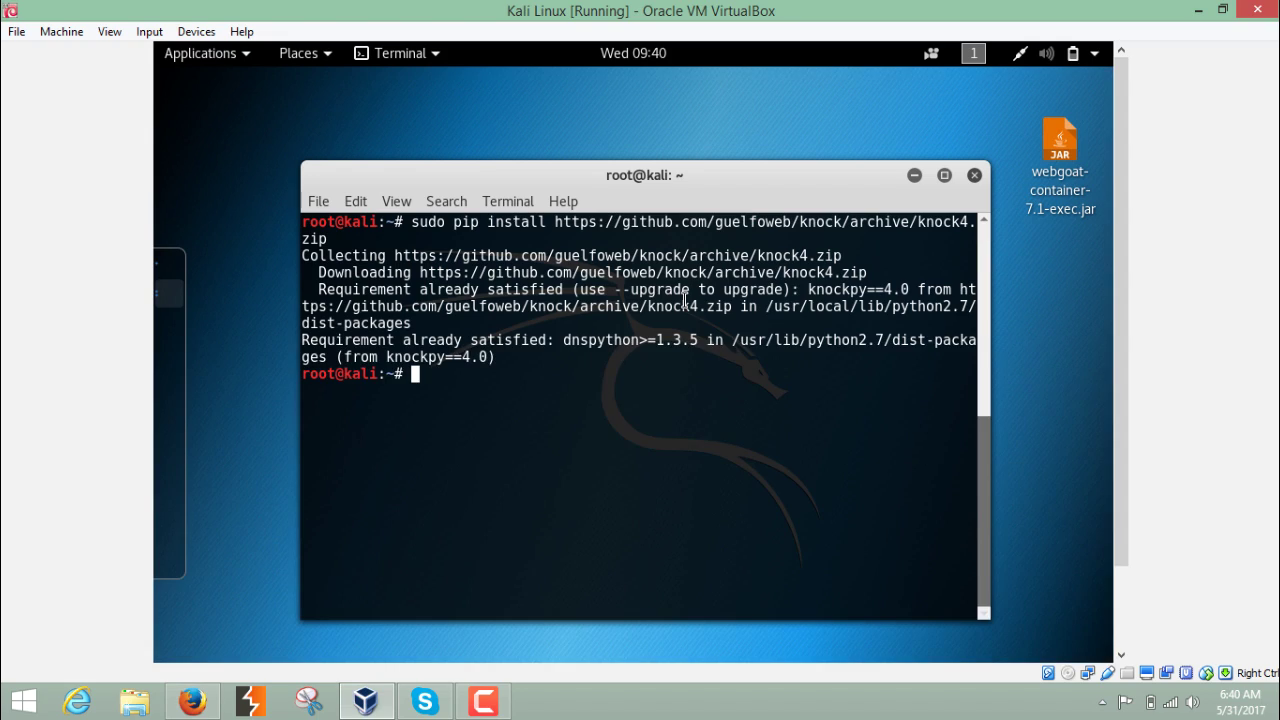
Bring up the guelfoweb/knock GitHub page in Firefox and scroll to its install steps
mouse_move(210, 178)
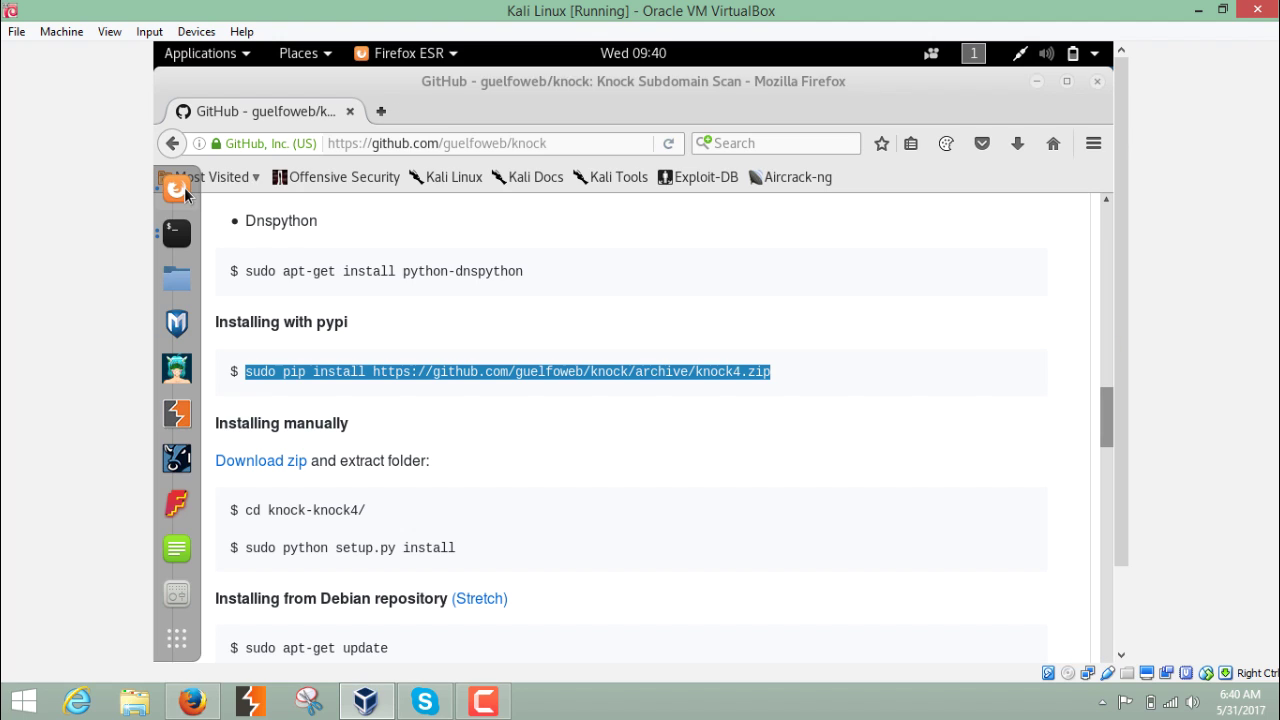
click(180, 189)
click(1092, 428)
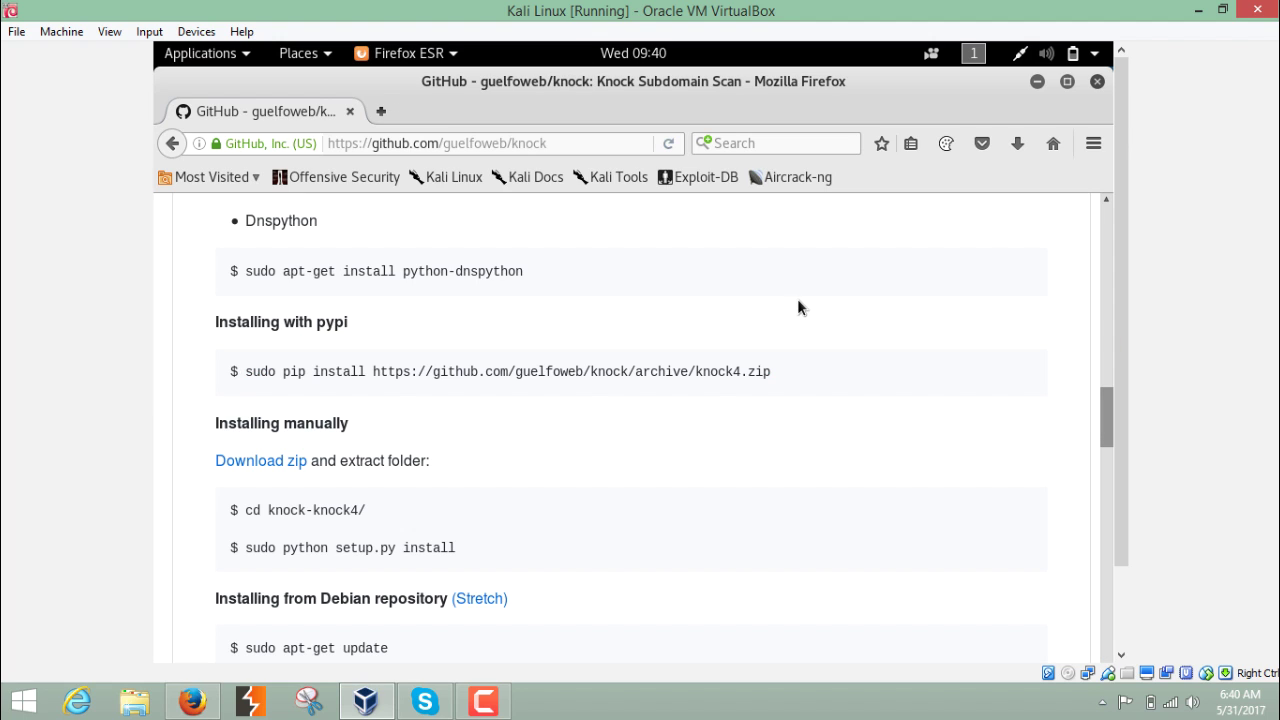
drag(1106, 425, 1106, 207)
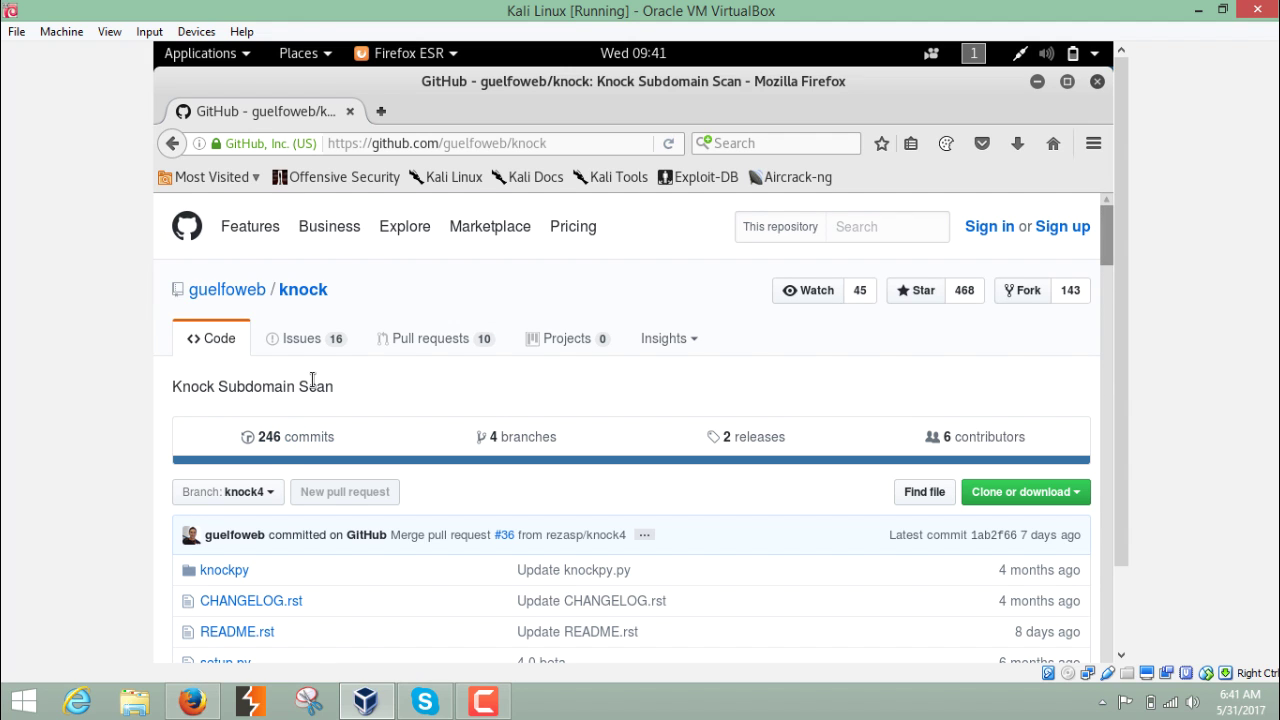
drag(331, 384, 208, 384)
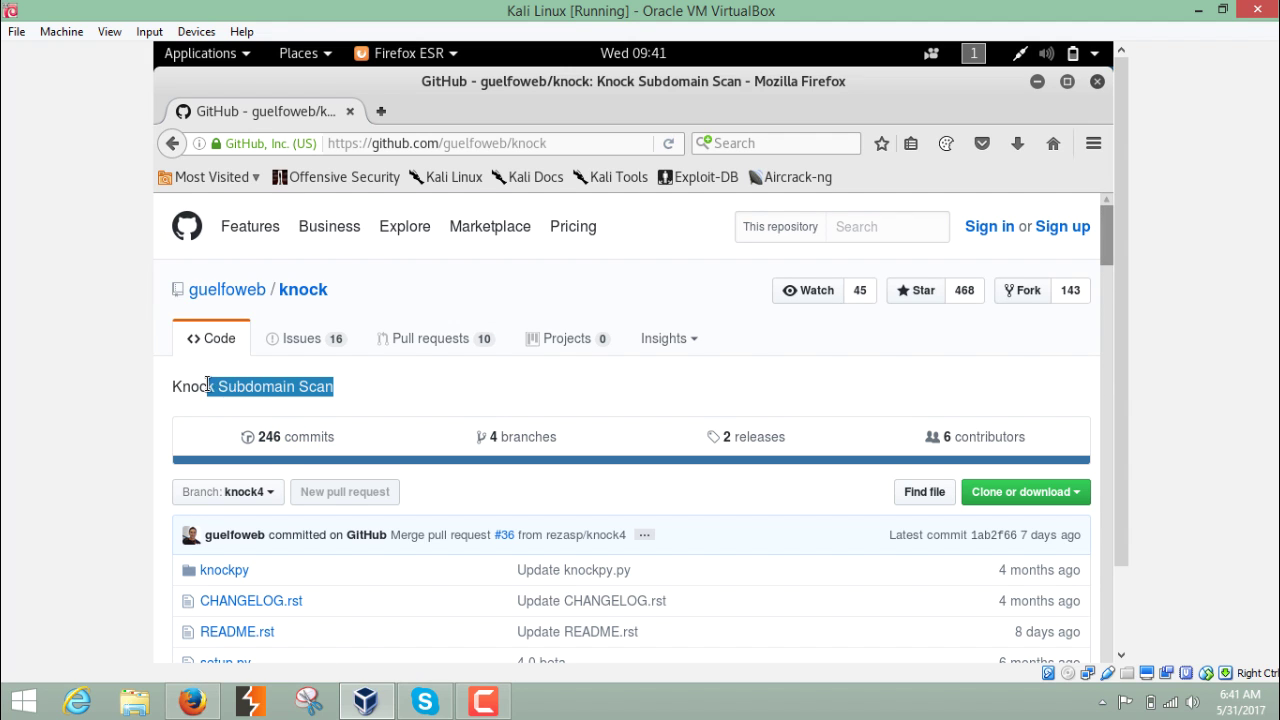
click(208, 384)
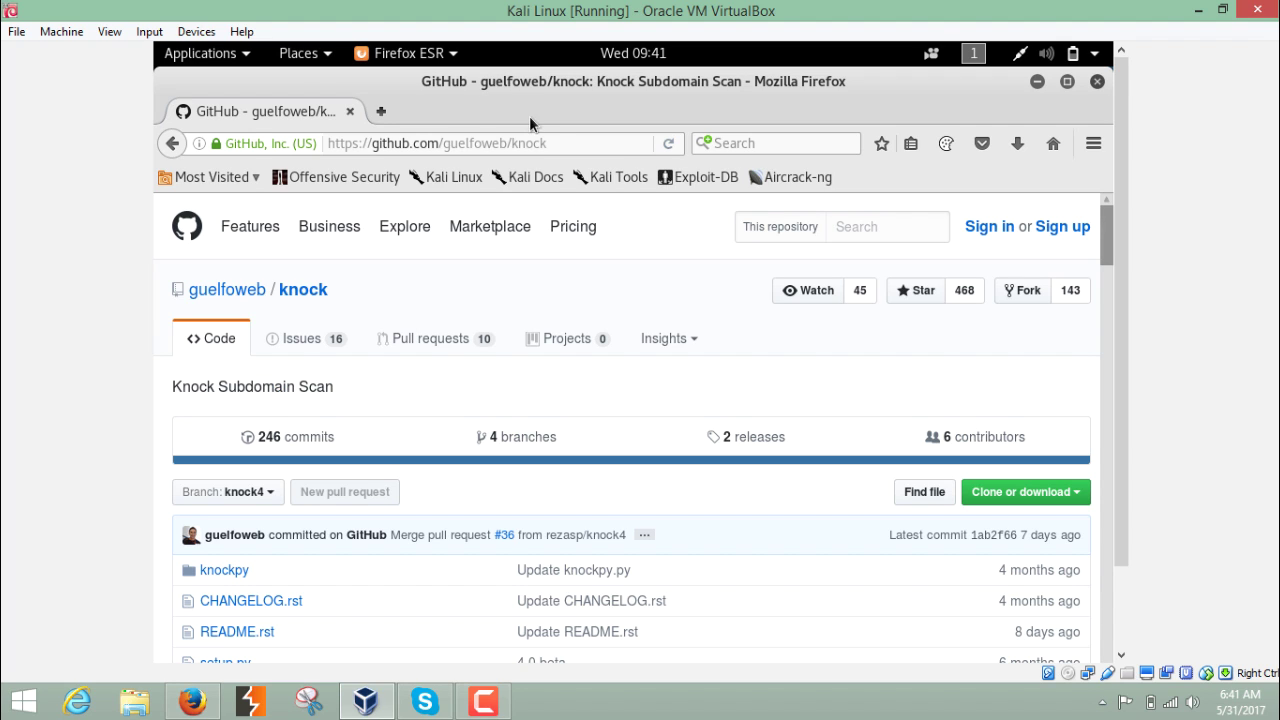
click(559, 140)
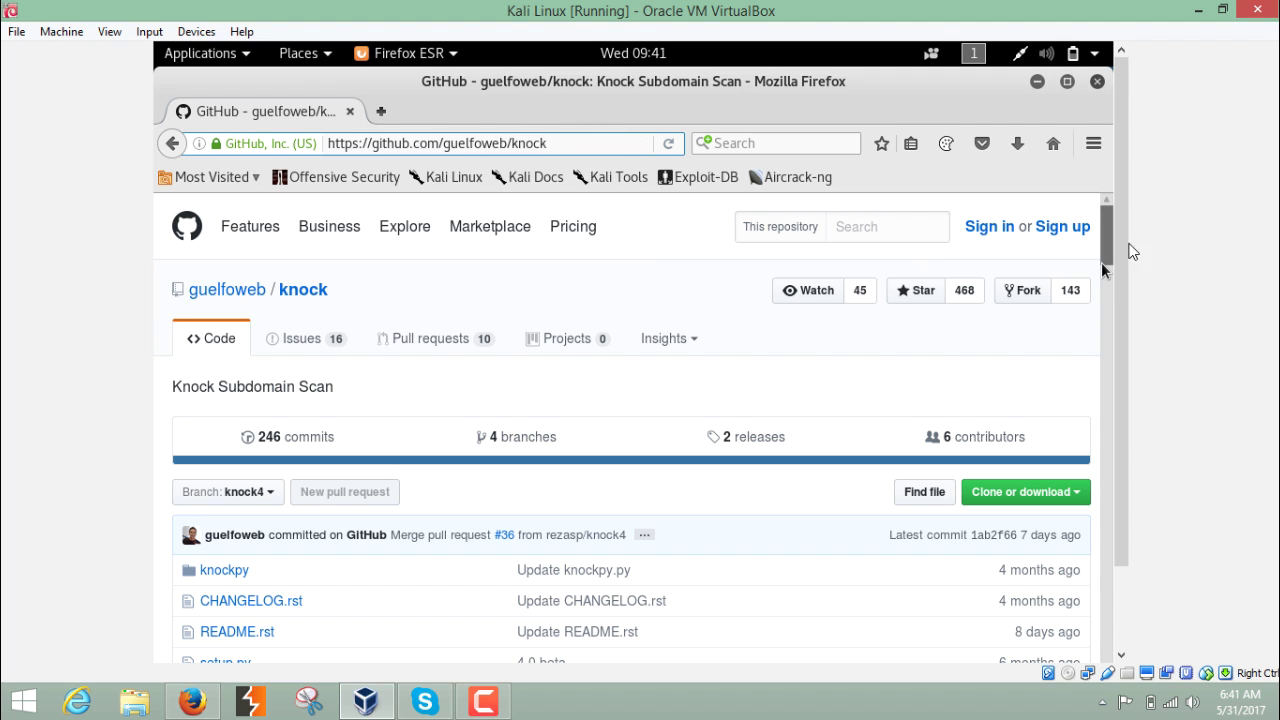
scroll(1095, 398, down, 10)
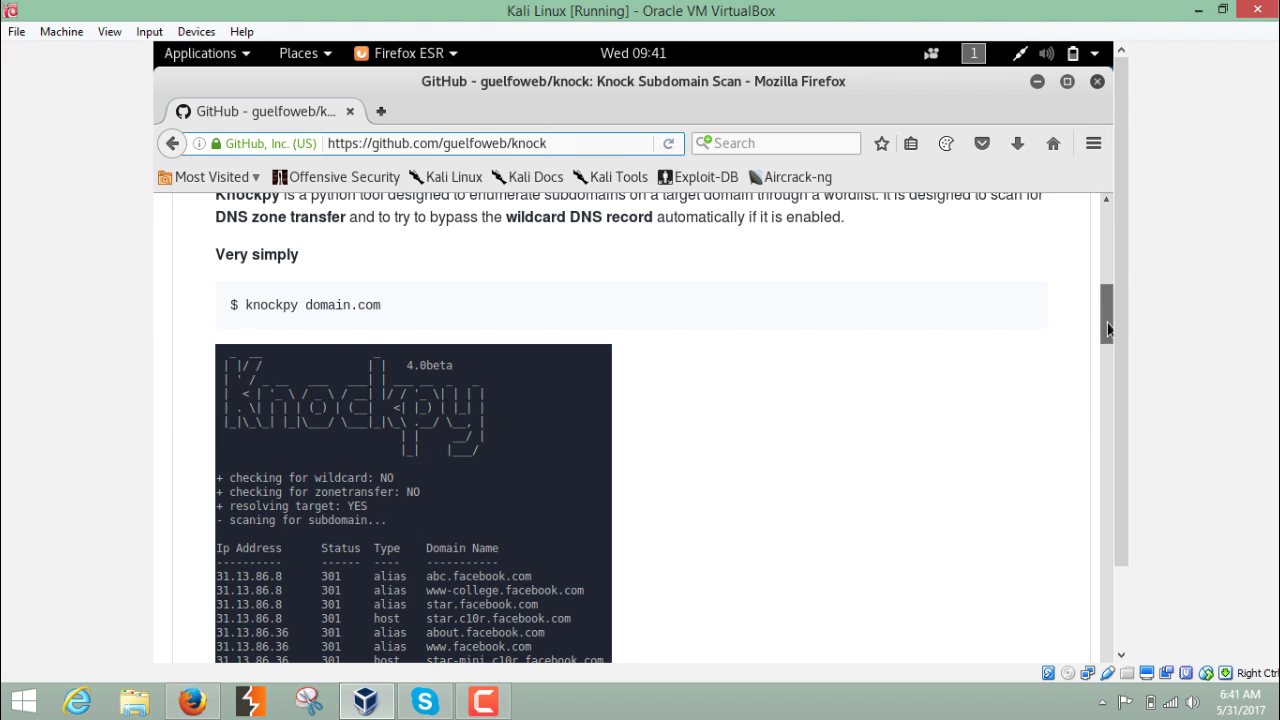
scroll(1095, 398, down, 6)
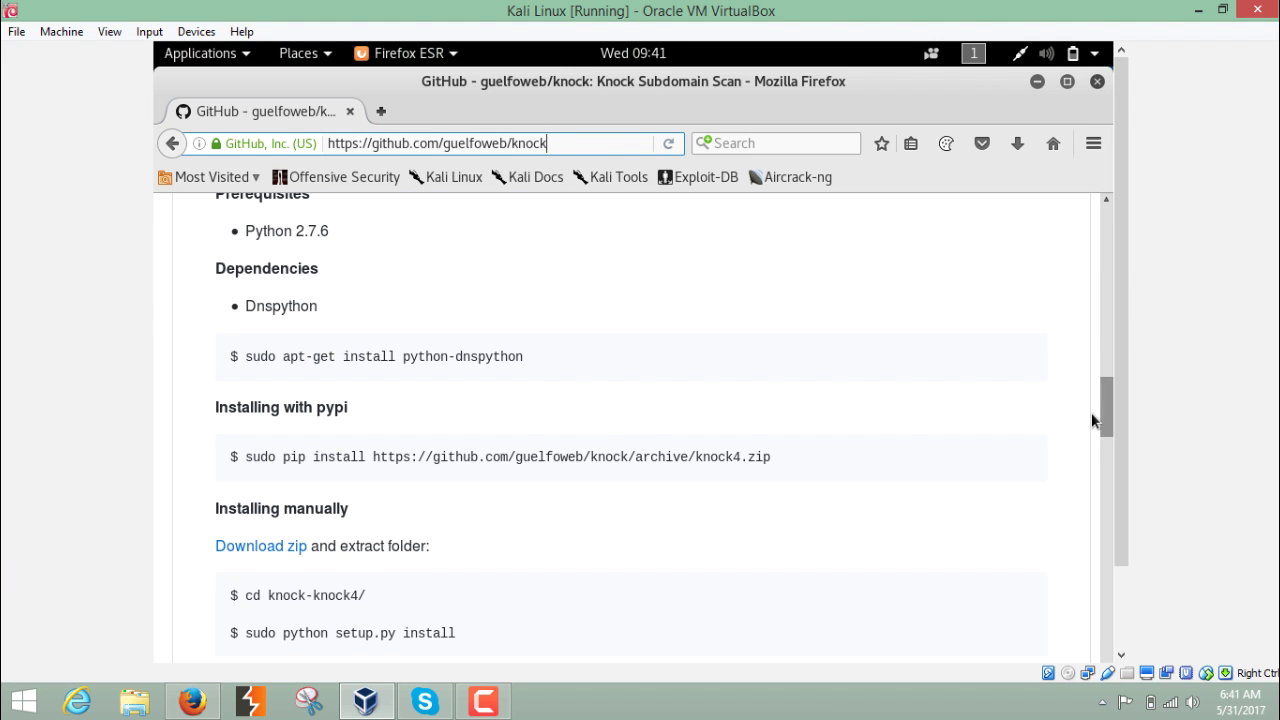
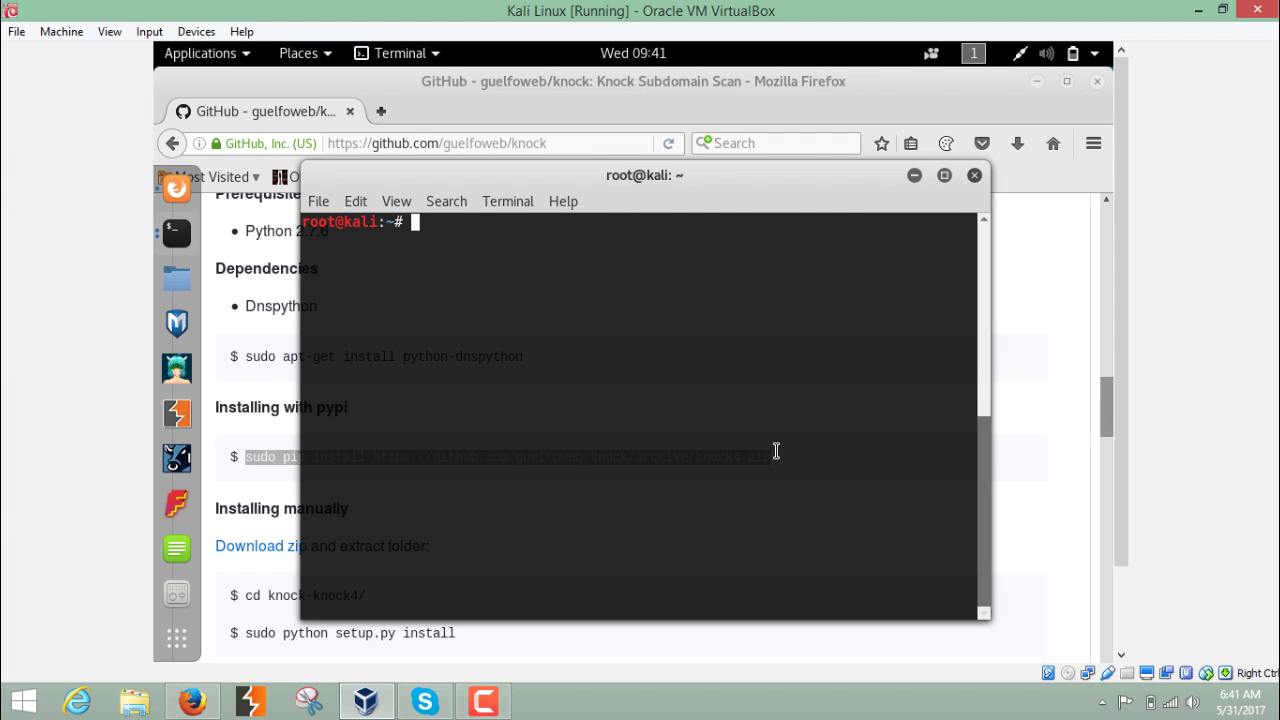
Install knock4.zip with sudo pip, showing knockpy 4.0 already satisfied, then clear the screen
text(sudo pip install https://github.com/guelfoweb/knock/archive/knock4.zip)
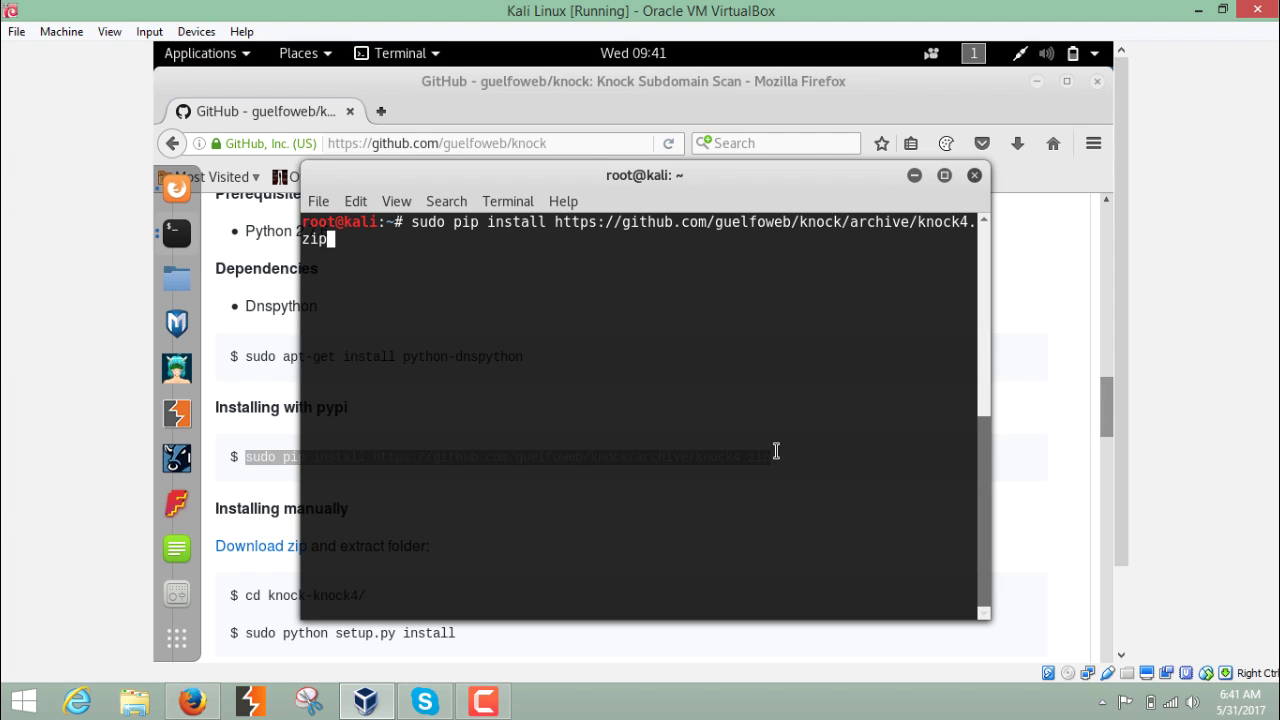
key(Return)
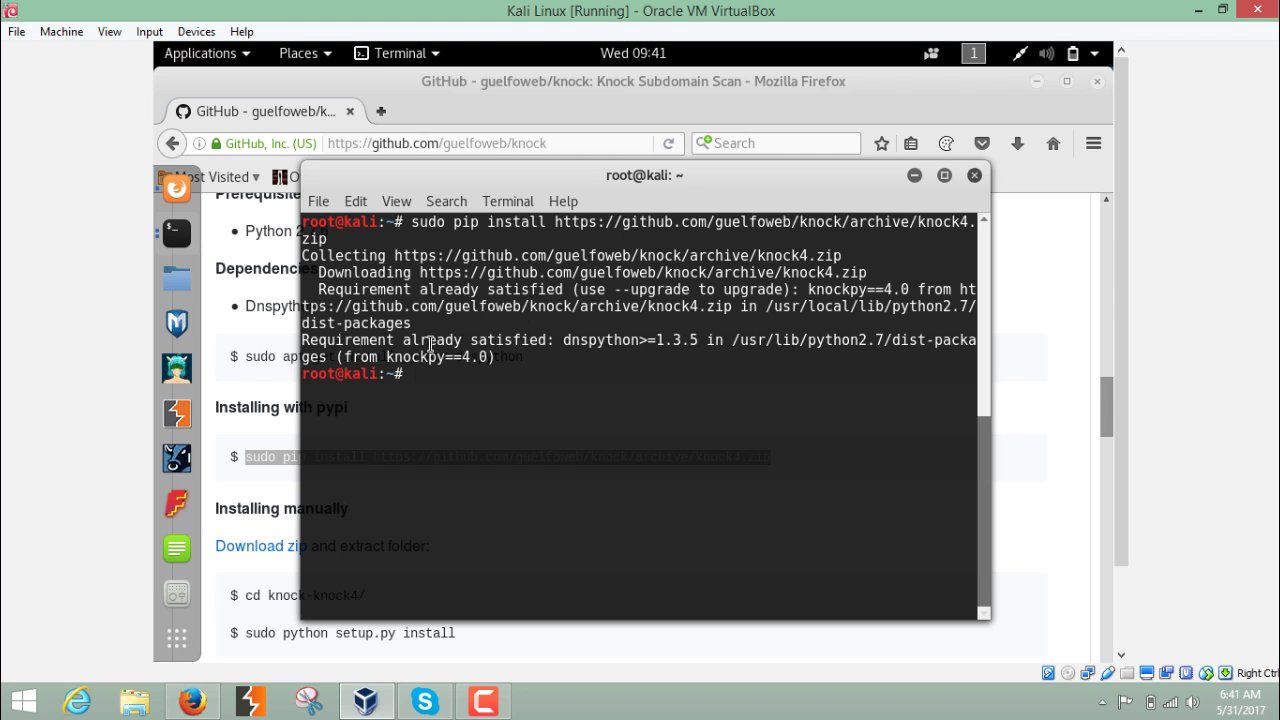
drag(400, 340, 514, 342)
click(512, 344)
text(clear)
key(Return)
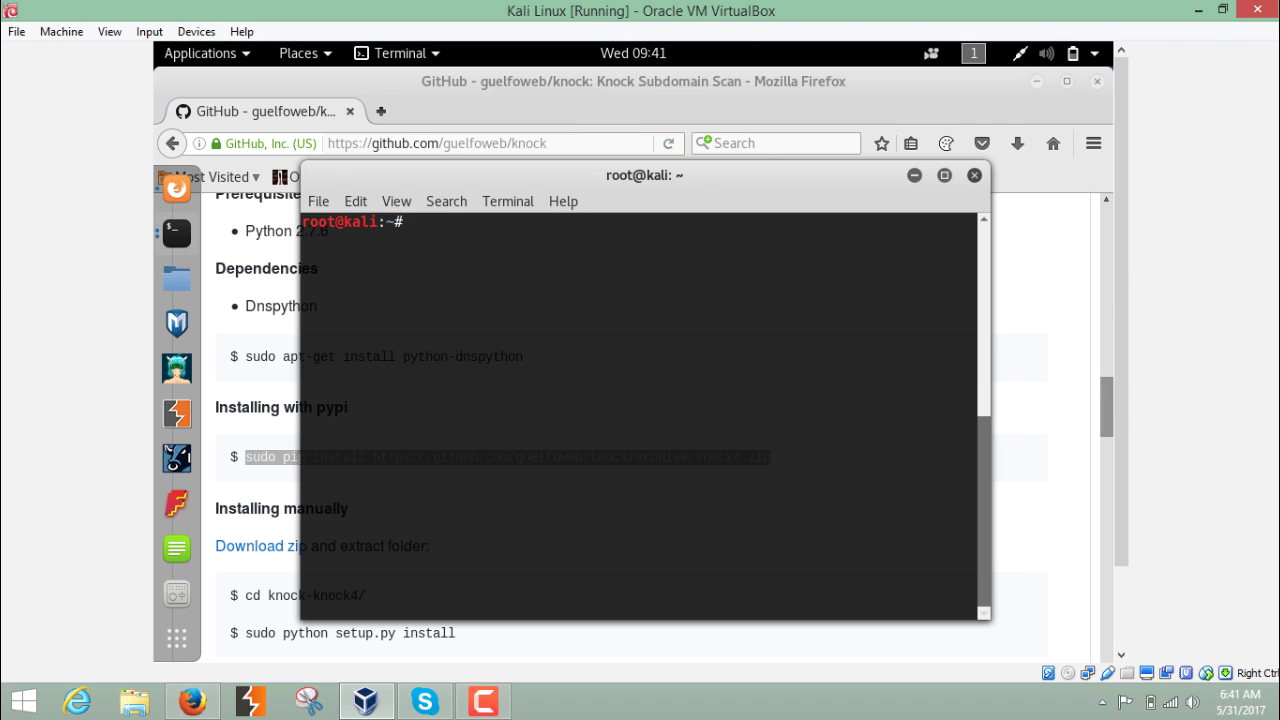
Run knockpy google.com and scroll through the listed subdomains, IPs and status codes
text(knock)
key(Tab)
text(google.com)
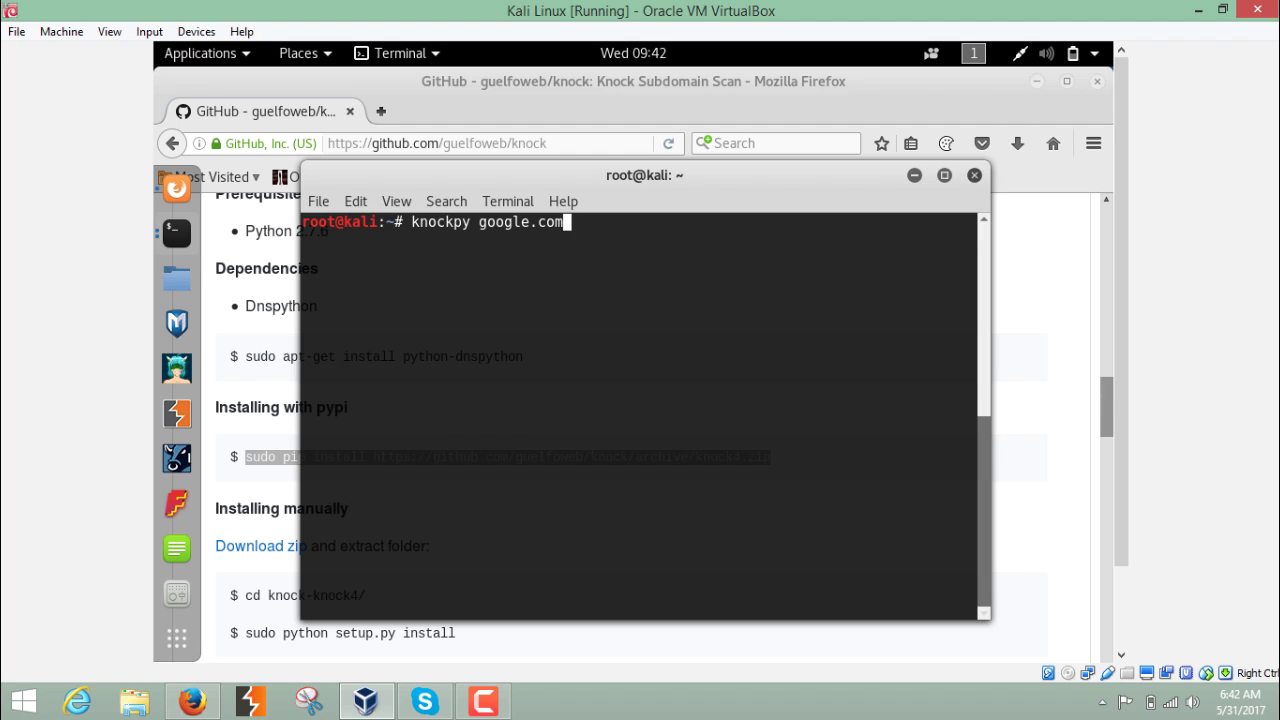
key(Return)
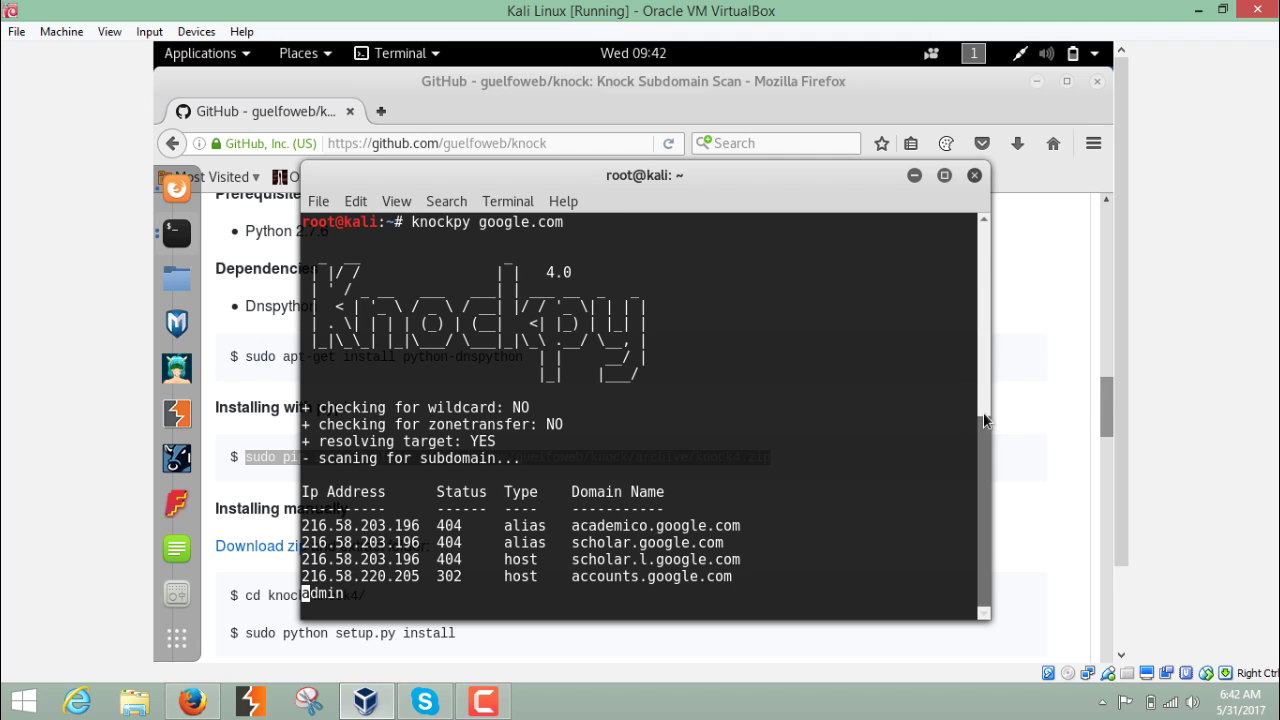
scroll(986, 407, up, 5)
scroll(983, 422, down, 2)
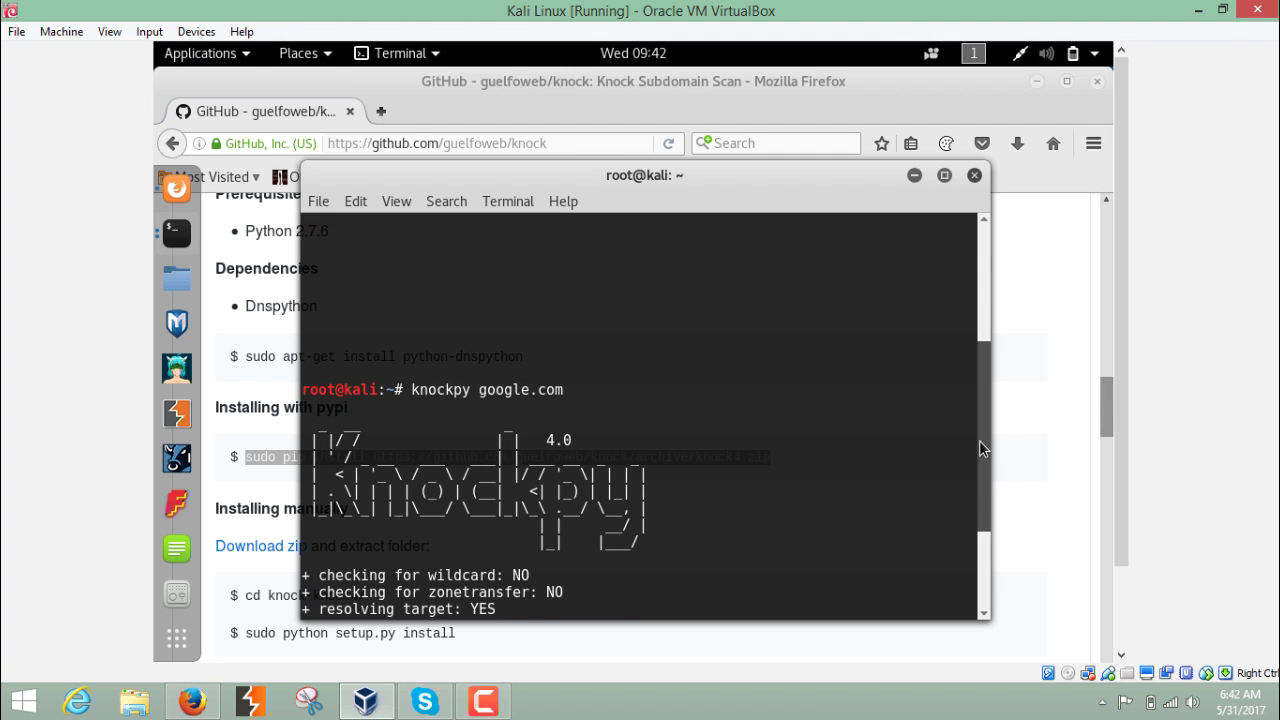
scroll(979, 440, down, 4)
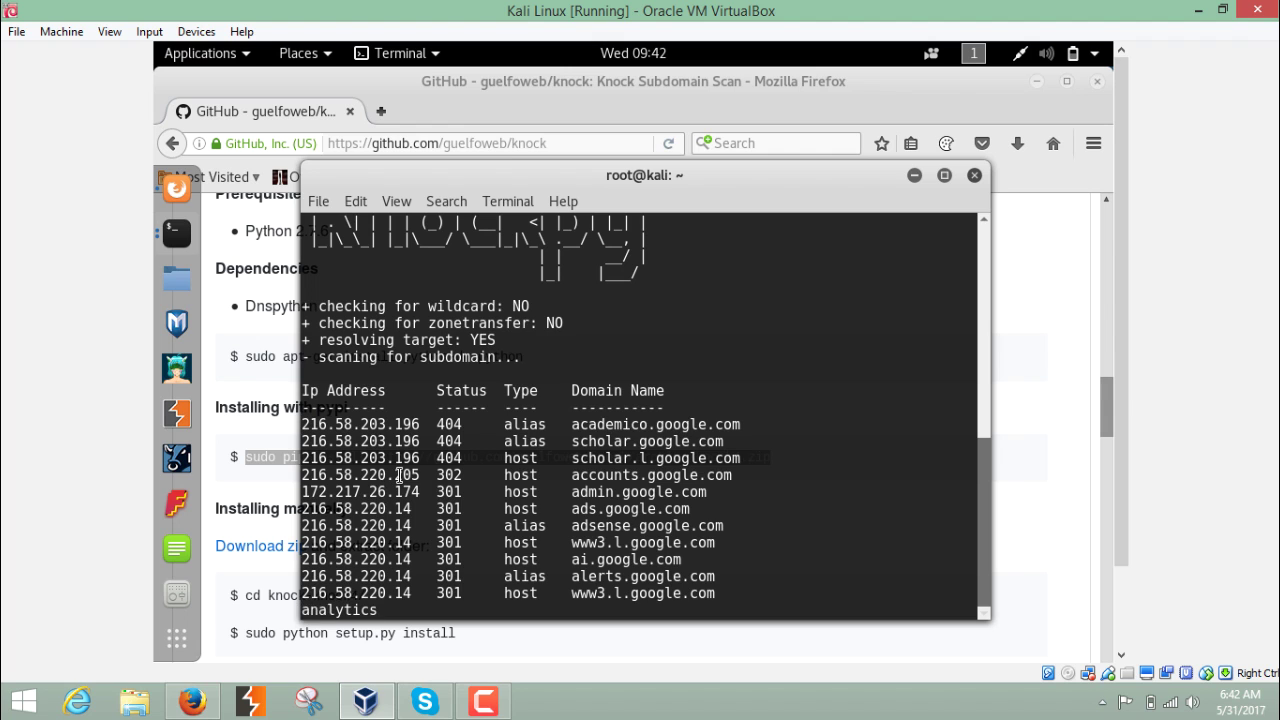
Stop the knockpy scan with Ctrl+Z and minimize the terminal to show the GitHub page
key(ctrl+z)
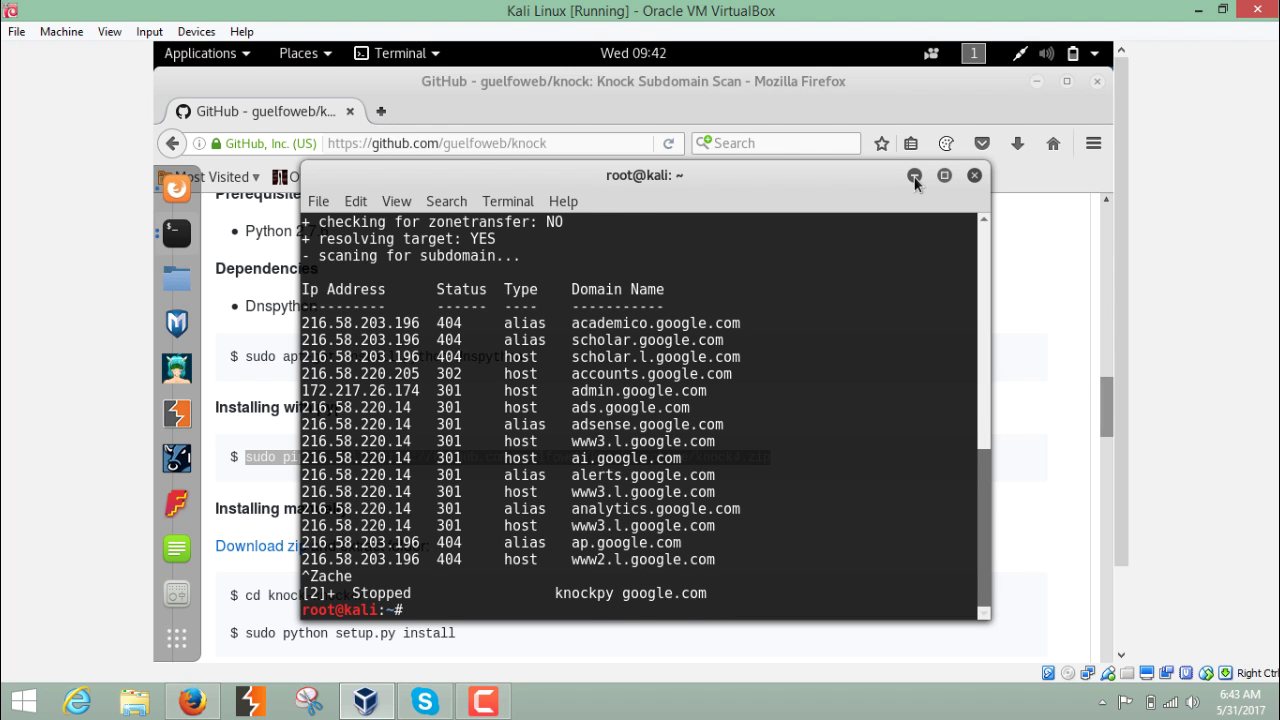
click(914, 176)
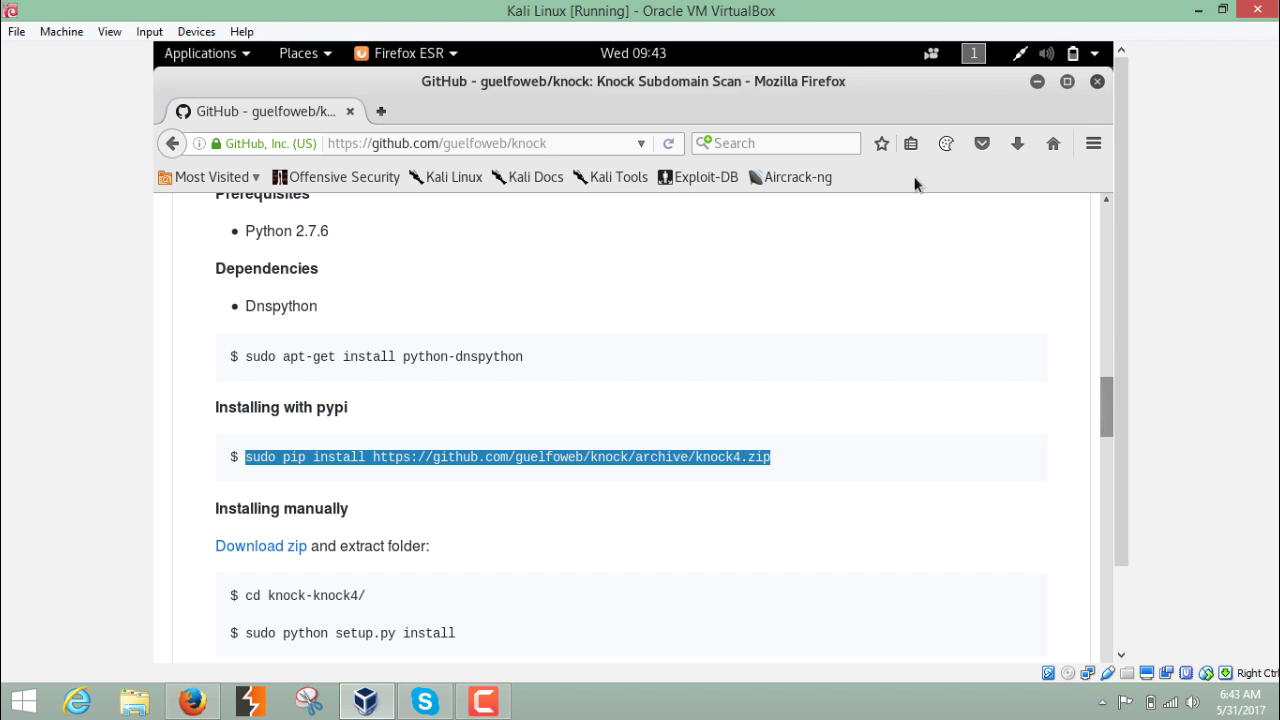
click(743, 277)
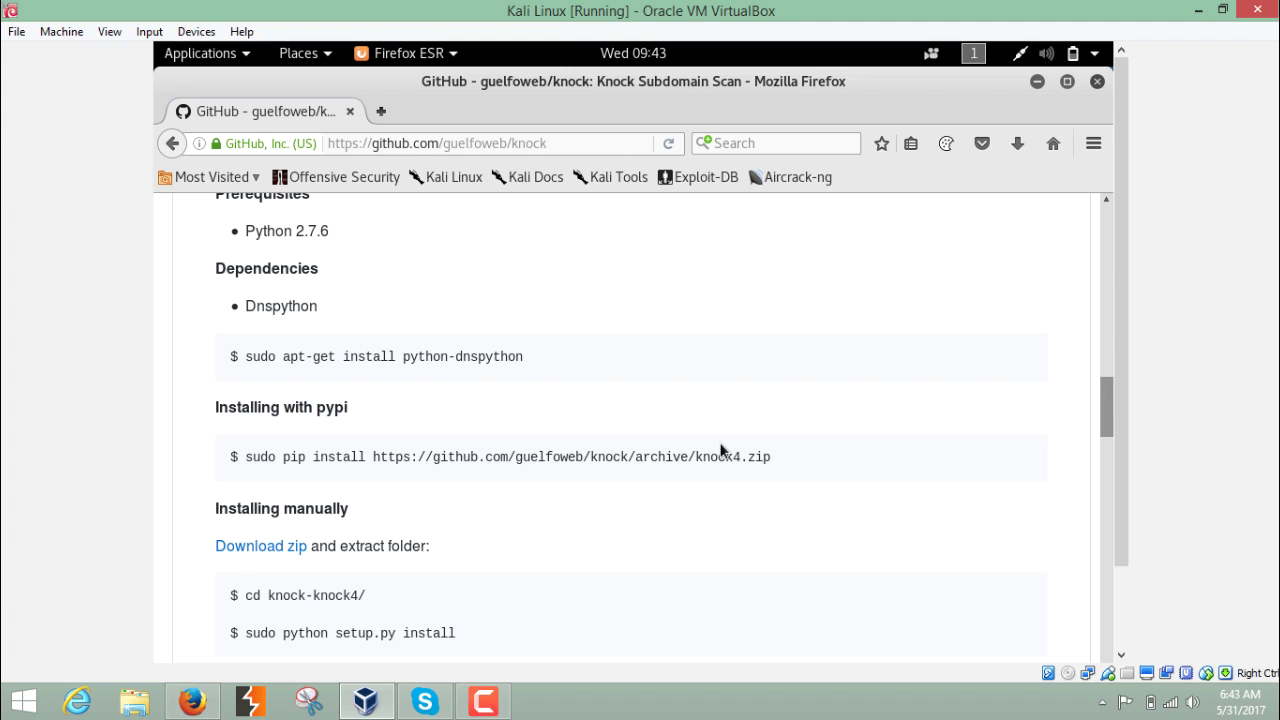
Highlight the knock4.zip archive name on the page, then minimize the Kali VirtualBox window
drag(695, 457, 766, 458)
click(765, 458)
click(1193, 20)
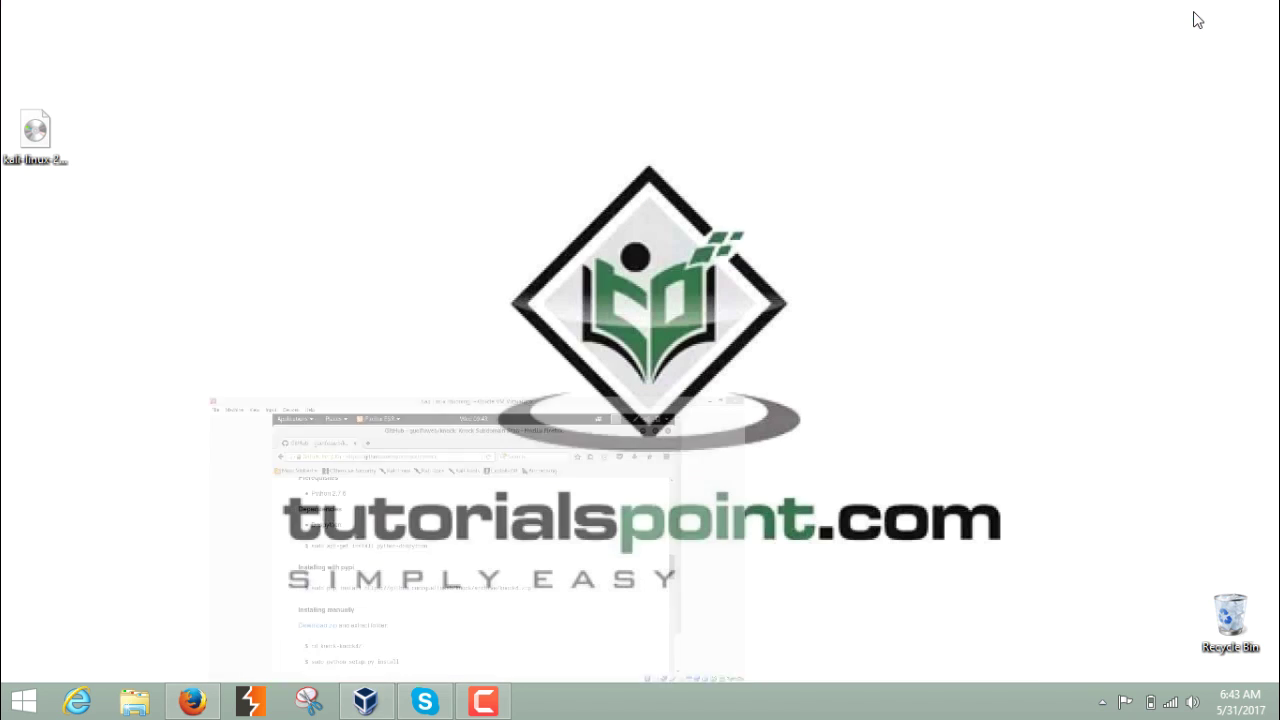